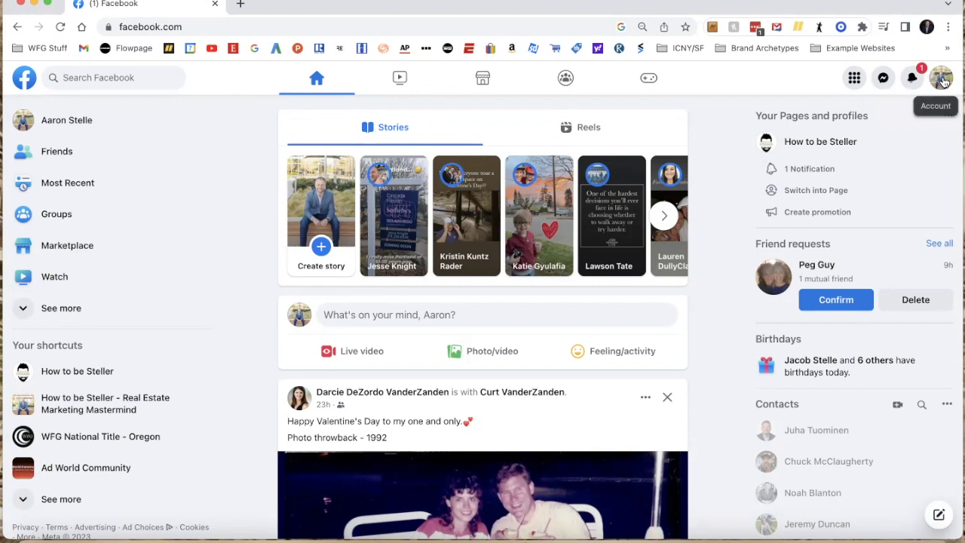
Switch from the personal profile to the How to be Steller page profile.
{"action": "left_click", "coordinate": [941, 79]}
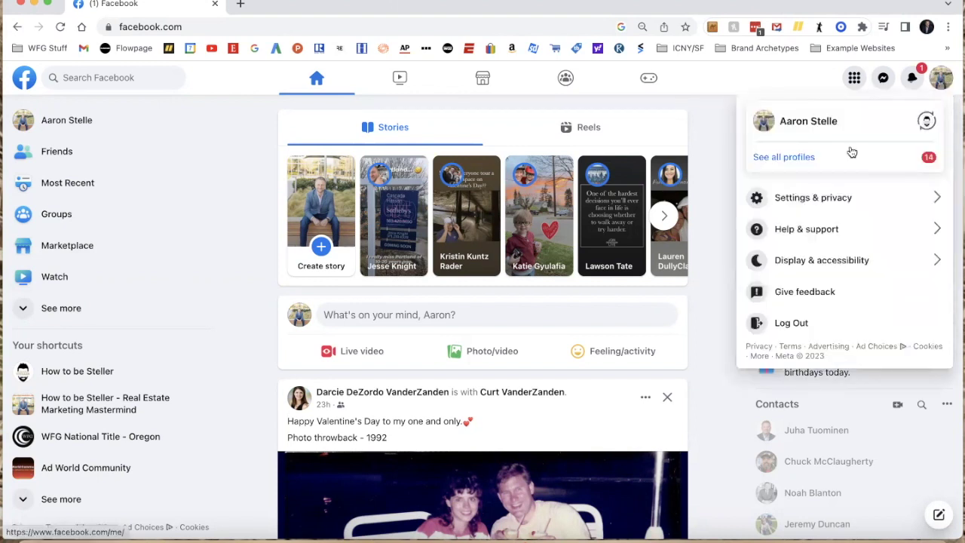
{"action": "left_click", "coordinate": [797, 157]}
{"action": "left_click", "coordinate": [804, 184]}
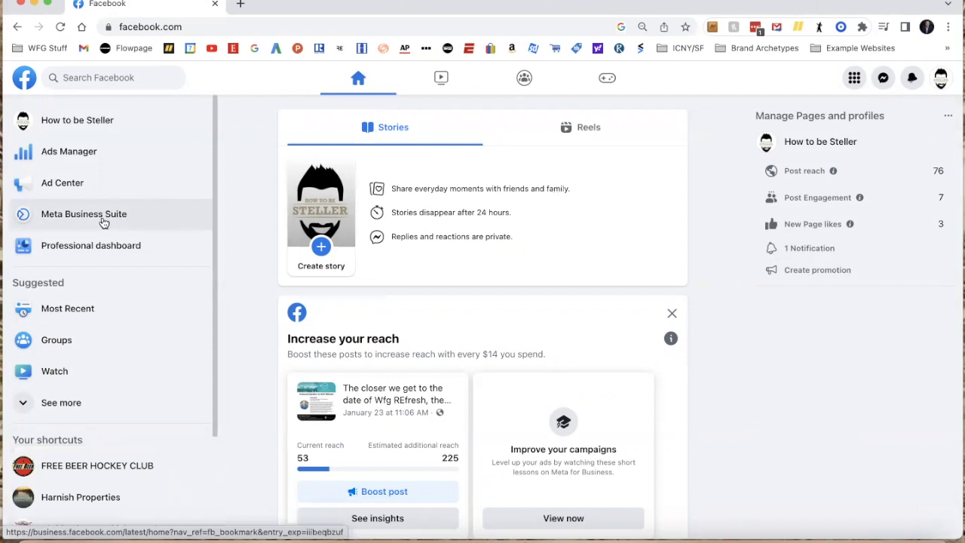
Go to Meta Business Suite and open the Audiences tool from its full list of tools.
{"action": "left_click", "coordinate": [104, 223]}
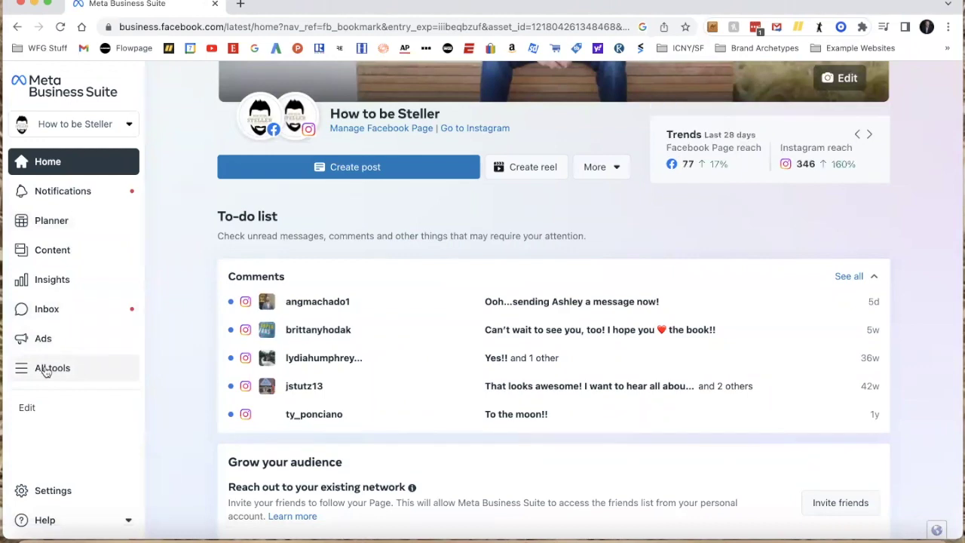
{"action": "left_click", "coordinate": [45, 370]}
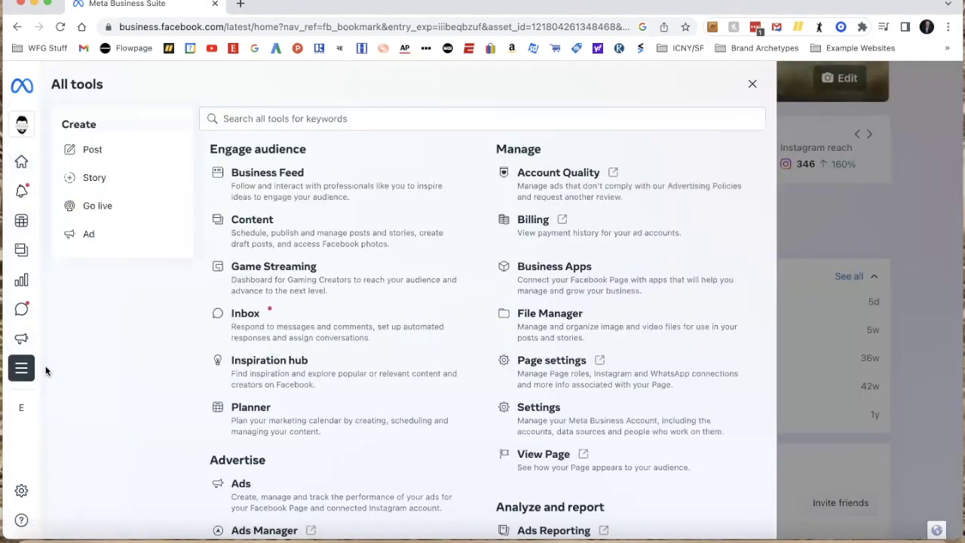
{"action": "scroll", "coordinate": [270, 364], "scroll_direction": "down", "scroll_amount": 2}
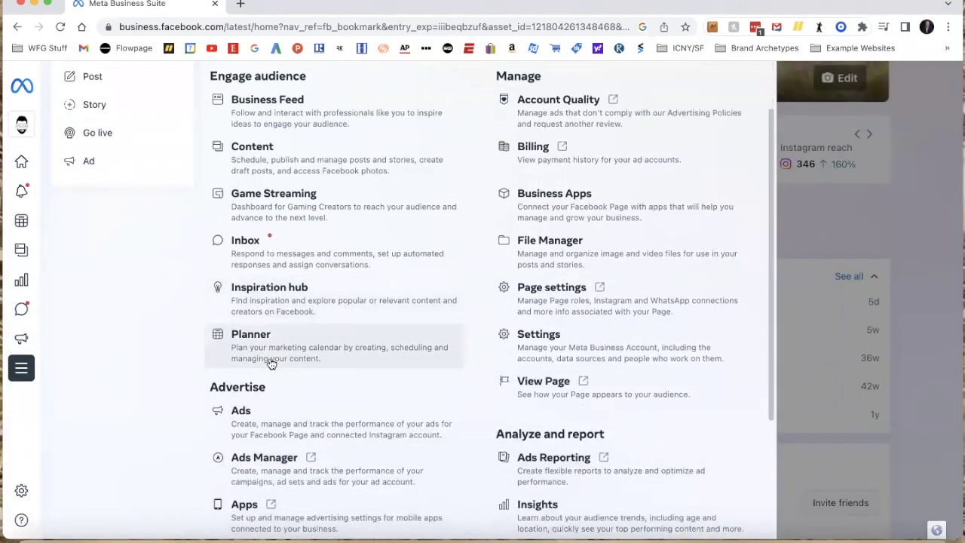
{"action": "scroll", "coordinate": [270, 363], "scroll_direction": "down", "scroll_amount": 1}
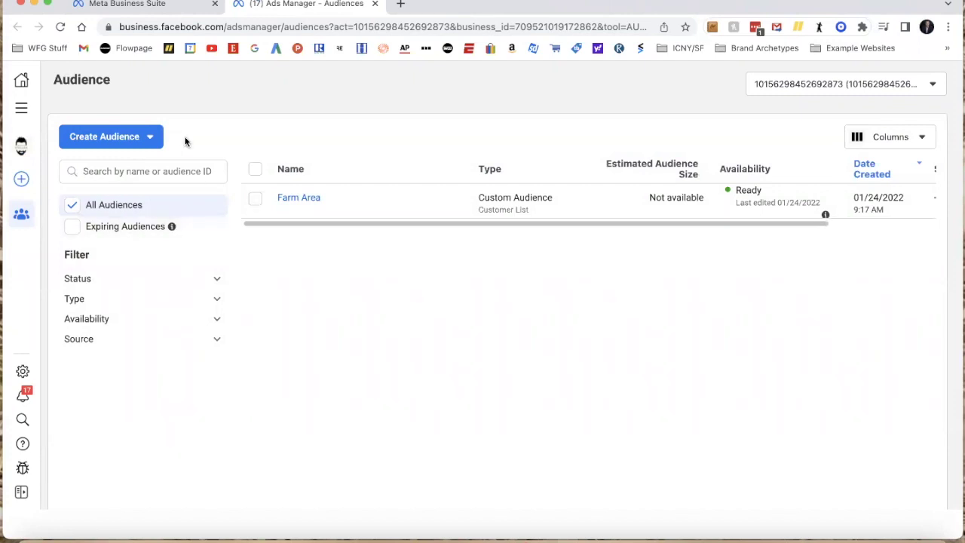
Start creating a custom audience with Customer list as its source.
{"action": "left_click", "coordinate": [150, 138]}
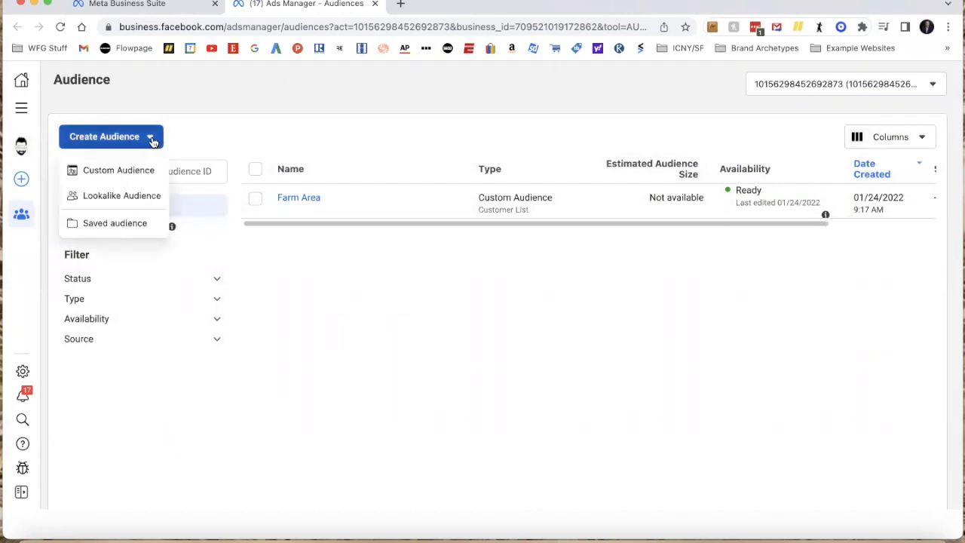
{"action": "left_click", "coordinate": [131, 174]}
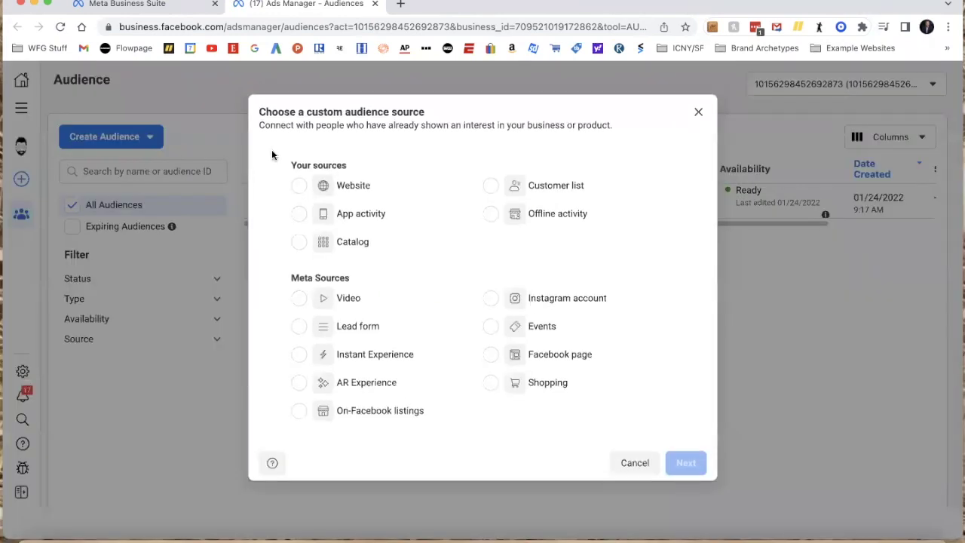
{"action": "left_click", "coordinate": [491, 189]}
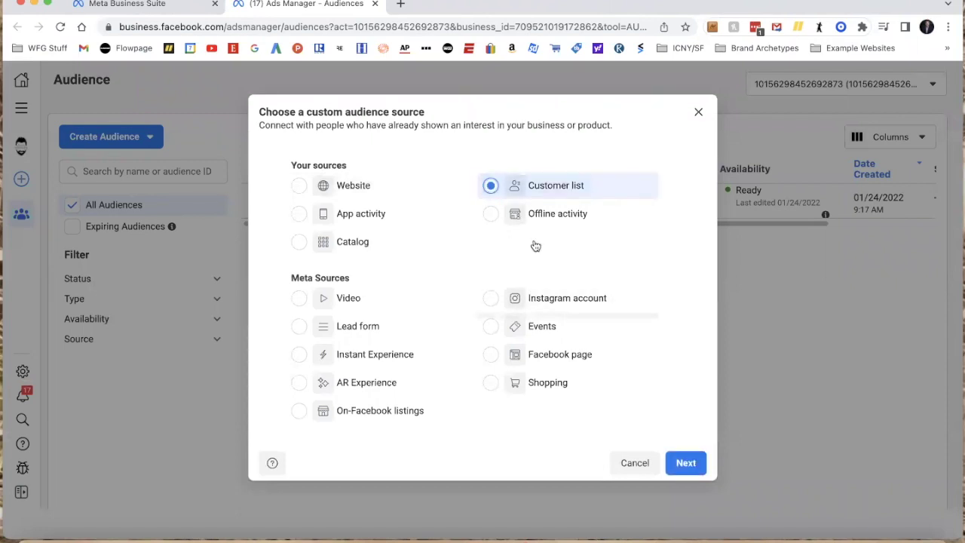
{"action": "left_click", "coordinate": [686, 464]}
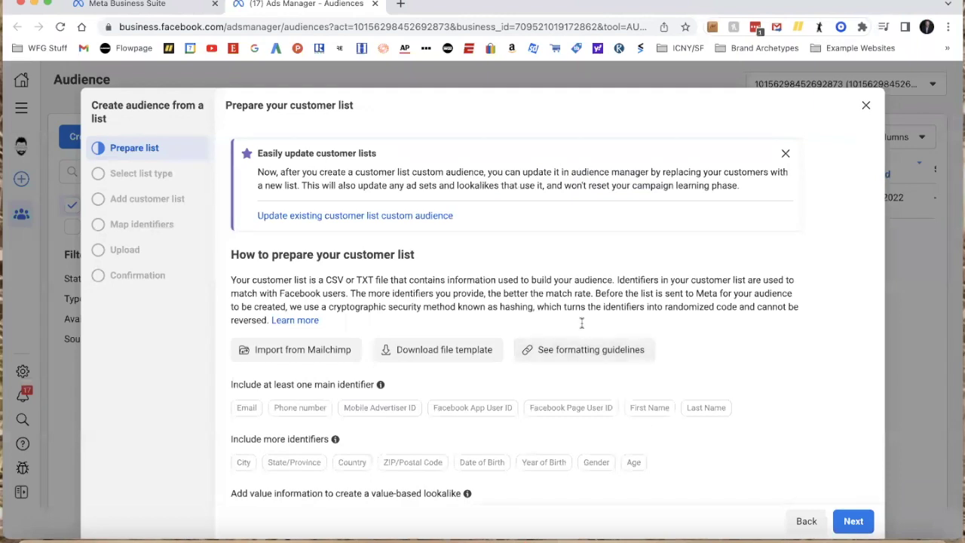
Review the list preparation requirements, examine the downloaded example audience file's columns in Excel, and return to Chrome.
{"action": "scroll", "coordinate": [499, 257], "scroll_direction": "down", "scroll_amount": 2}
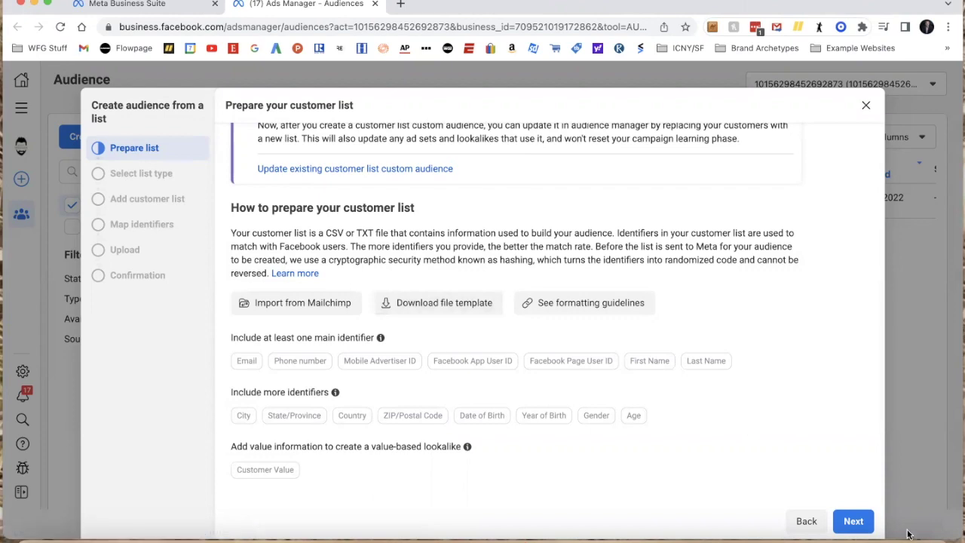
{"action": "left_click", "coordinate": [864, 513]}
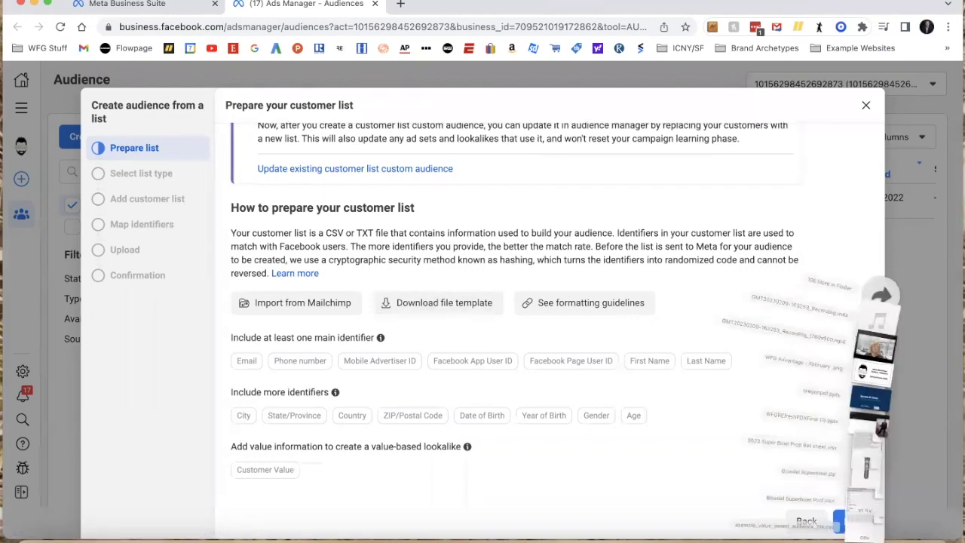
{"action": "left_click", "coordinate": [640, 447]}
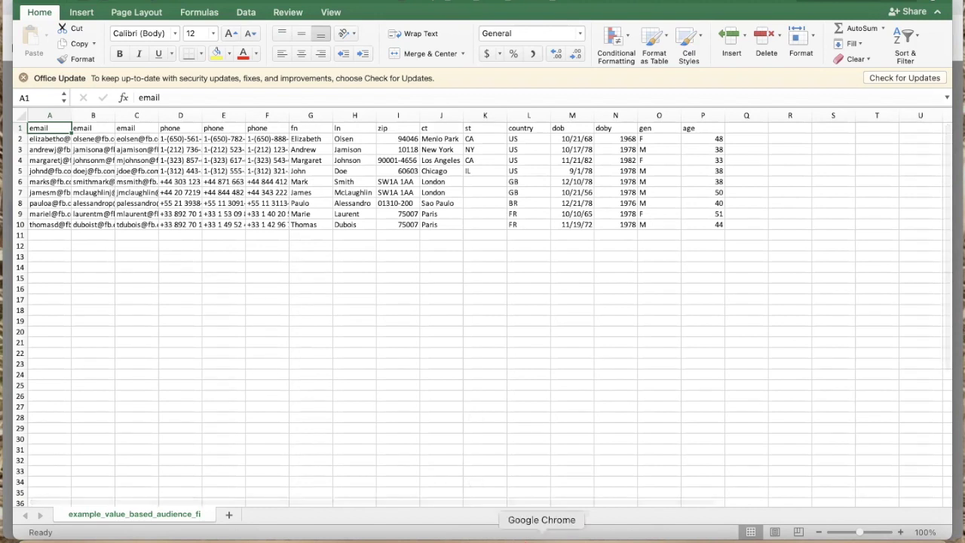
{"action": "left_click", "coordinate": [542, 537]}
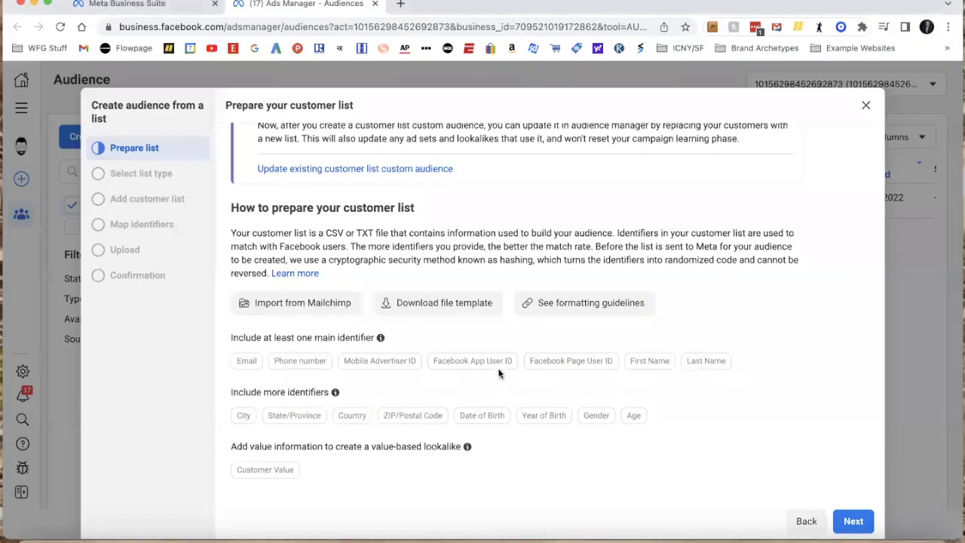
Proceed to the list type and specify that the customer list does not include a customer value column.
{"action": "left_click", "coordinate": [852, 520]}
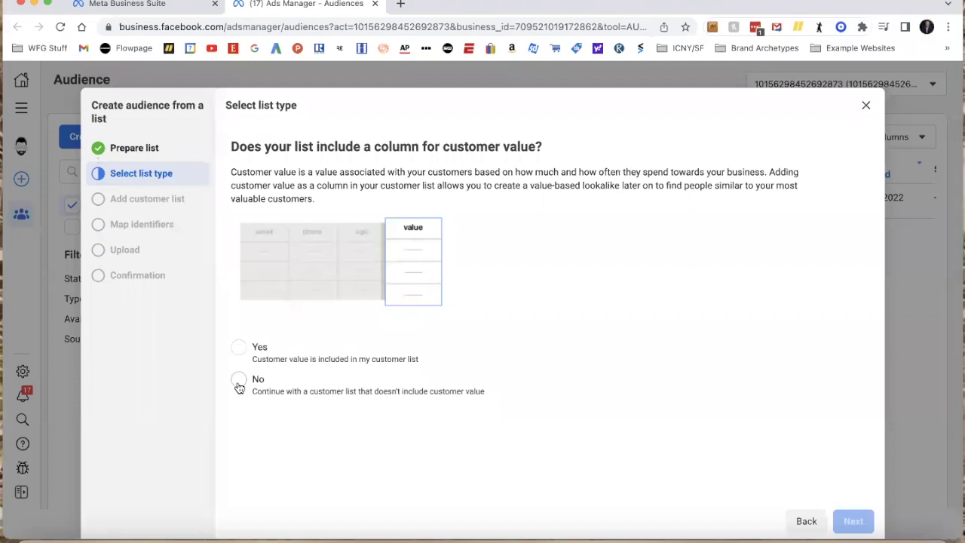
{"action": "left_click", "coordinate": [238, 382]}
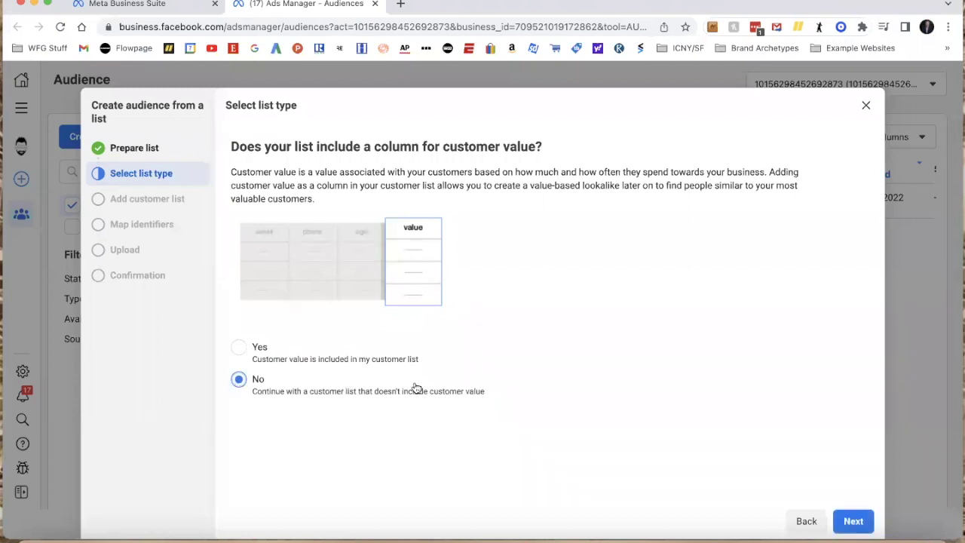
{"action": "left_click", "coordinate": [853, 521]}
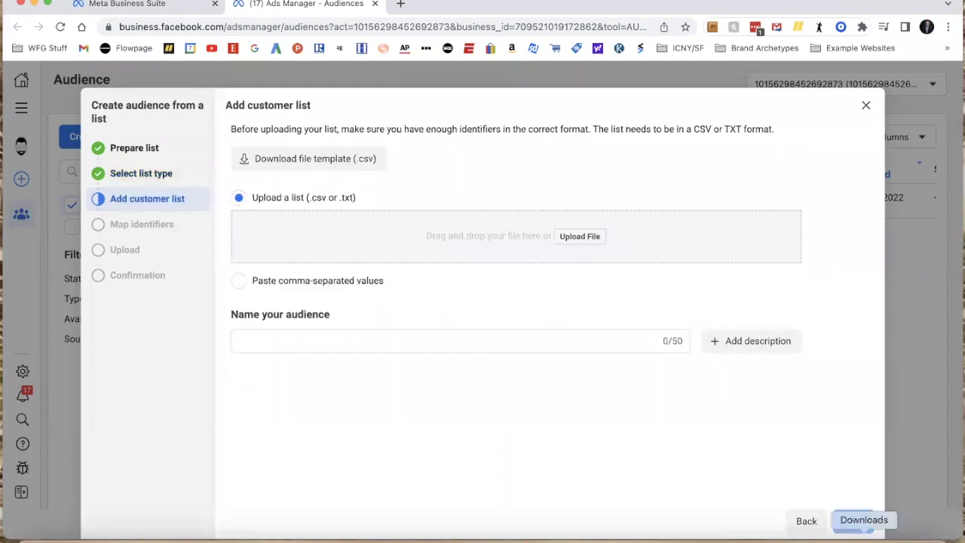
Add example_value_based_audience_file.csv from Downloads as the customer list and name the audience Test File.
{"action": "left_click", "coordinate": [862, 518]}
{"action": "left_click_drag", "start_coordinate": [862, 515], "coordinate": [509, 236]}
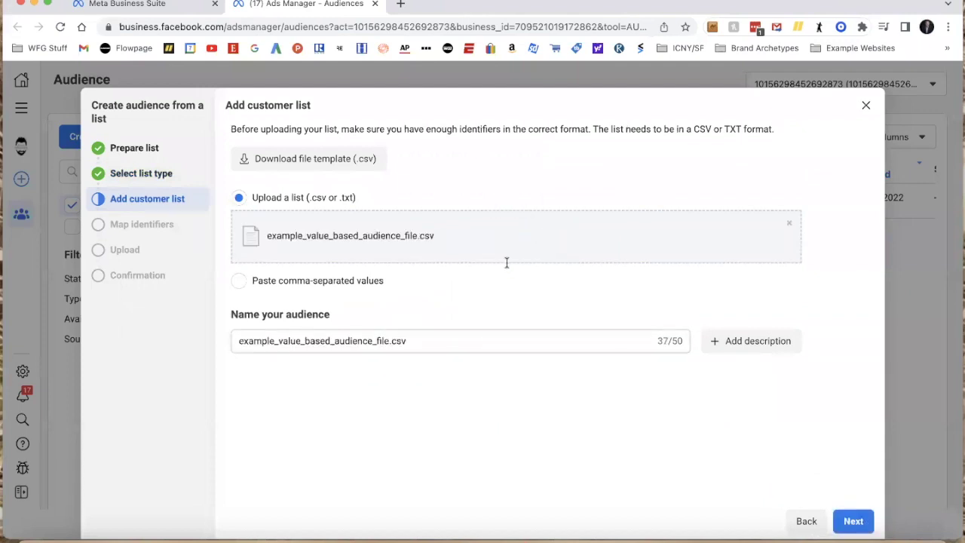
{"action": "triple_click", "coordinate": [453, 337]}
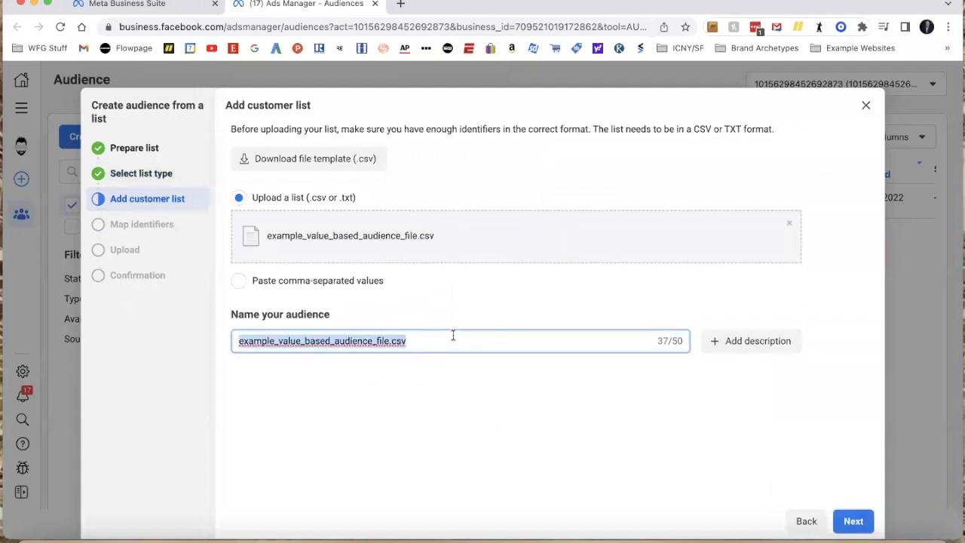
{"action": "type", "text": "Test File"}
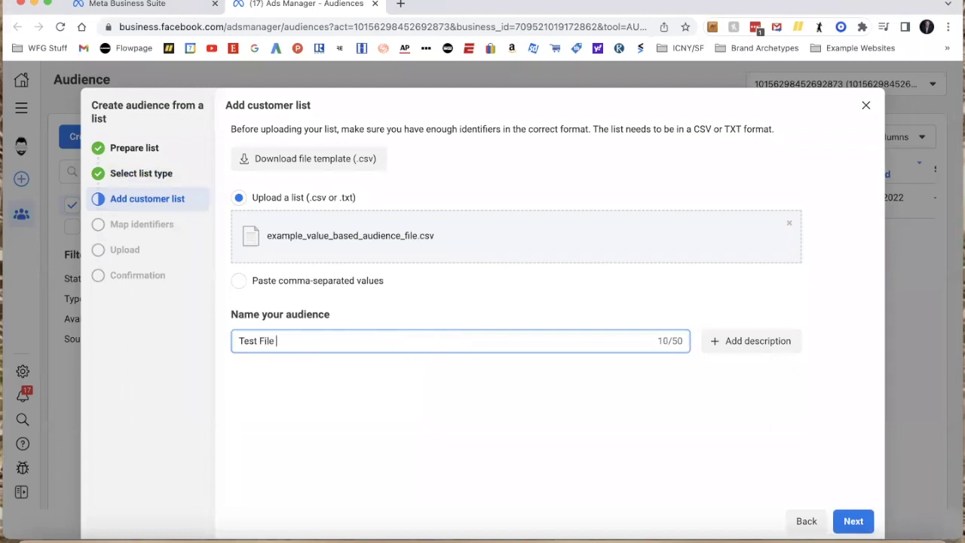
{"action": "left_click", "coordinate": [850, 524]}
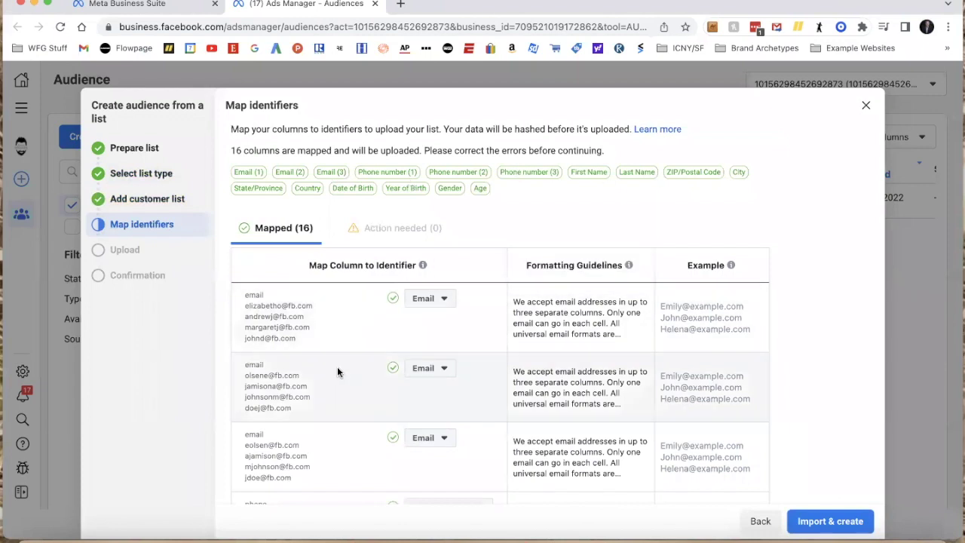
Check how the file's columns map to identifiers, import the list to create the audience, and finish the wizard.
{"action": "scroll", "coordinate": [338, 375], "scroll_direction": "down", "scroll_amount": 1}
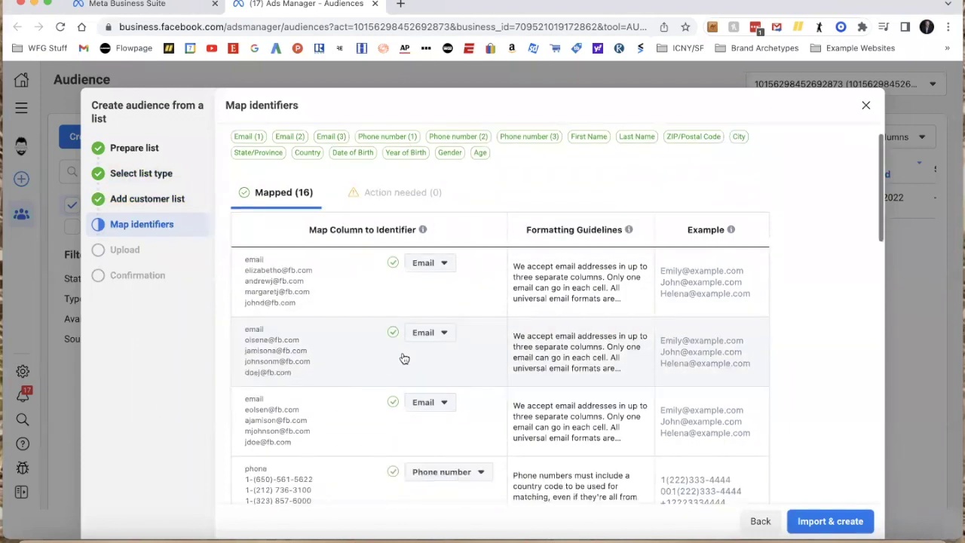
{"action": "left_click", "coordinate": [433, 334]}
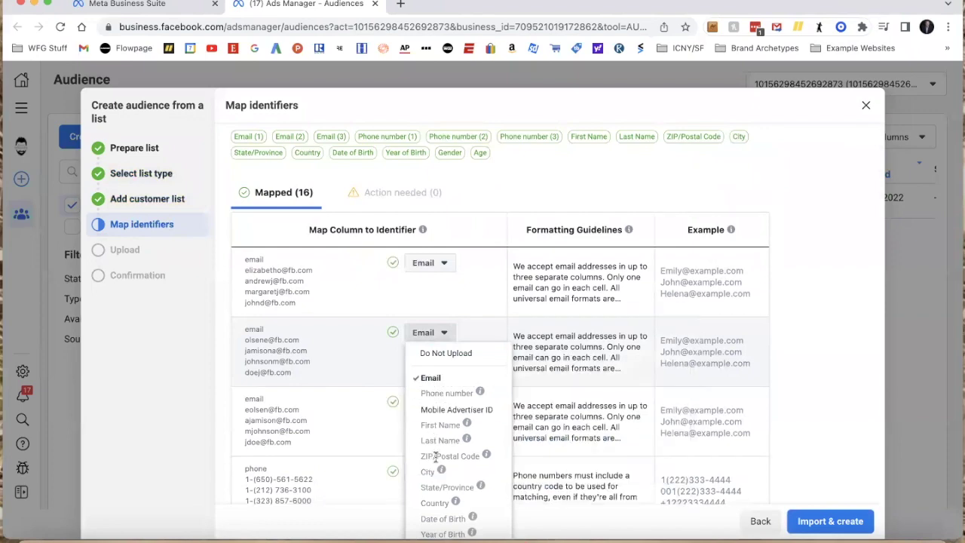
{"action": "left_click", "coordinate": [342, 390]}
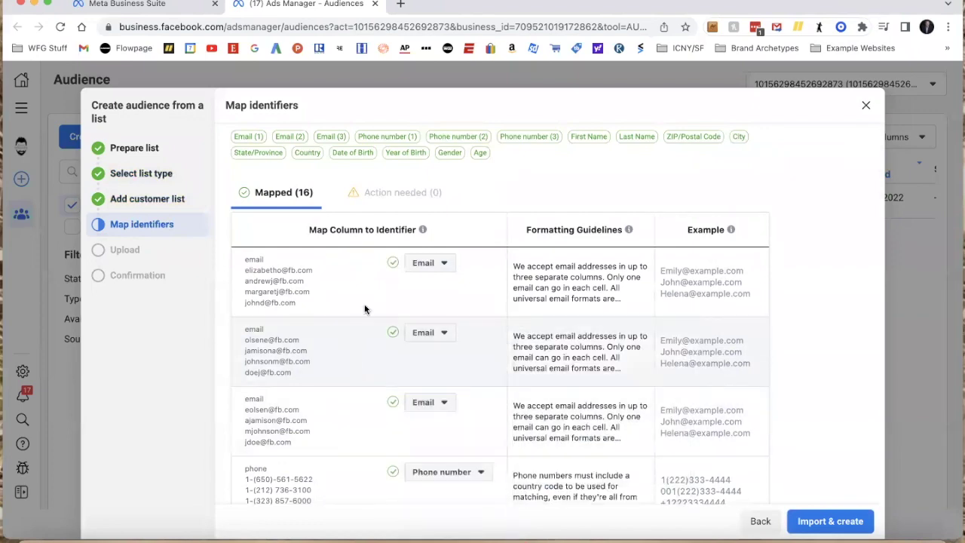
{"action": "scroll", "coordinate": [364, 308], "scroll_direction": "down", "scroll_amount": 5}
{"action": "scroll", "coordinate": [364, 307], "scroll_direction": "down", "scroll_amount": 5}
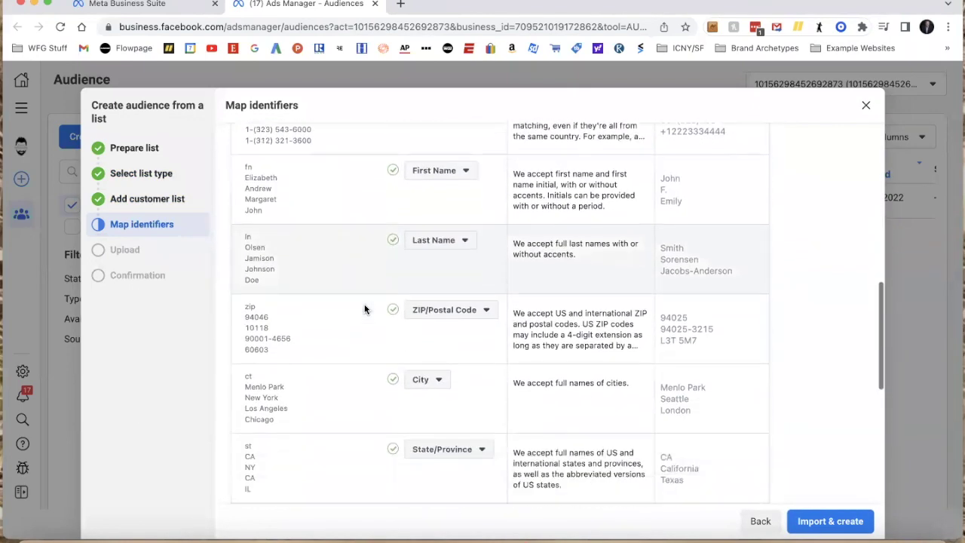
{"action": "scroll", "coordinate": [364, 308], "scroll_direction": "down", "scroll_amount": 2}
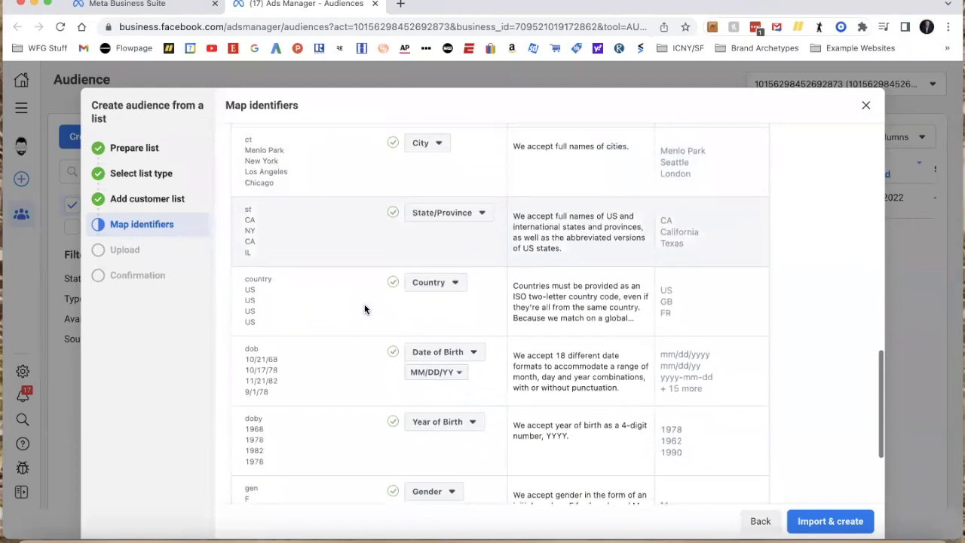
{"action": "scroll", "coordinate": [364, 304], "scroll_direction": "down", "scroll_amount": 1}
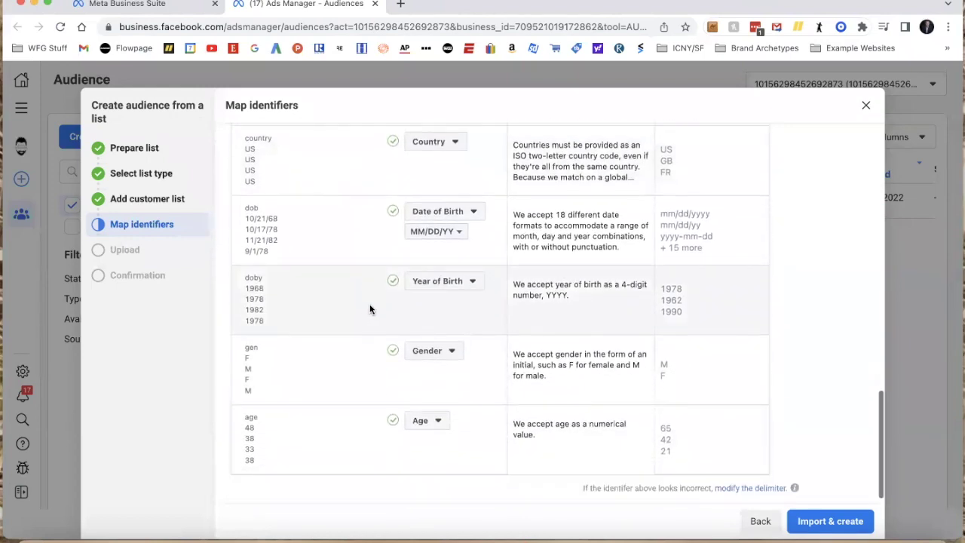
{"action": "left_click", "coordinate": [829, 521]}
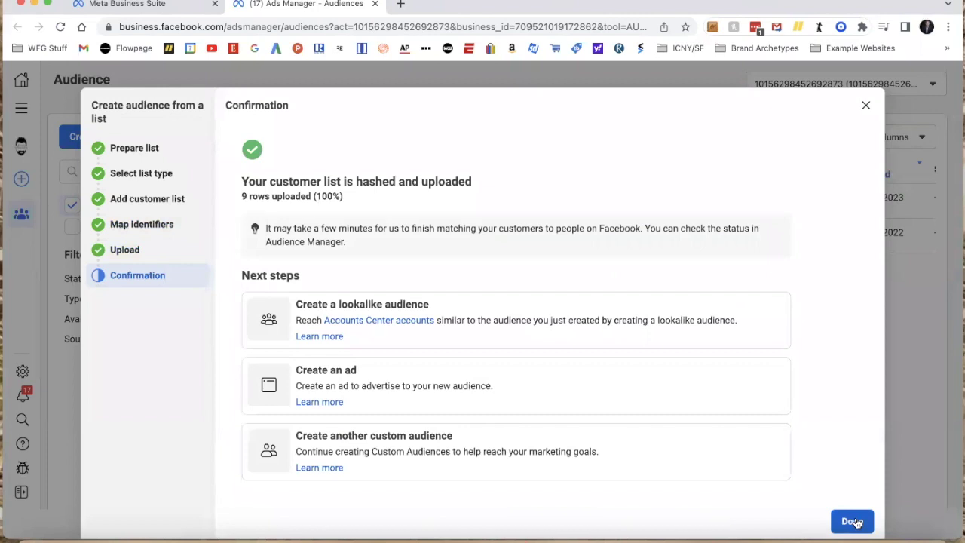
{"action": "left_click", "coordinate": [852, 521]}
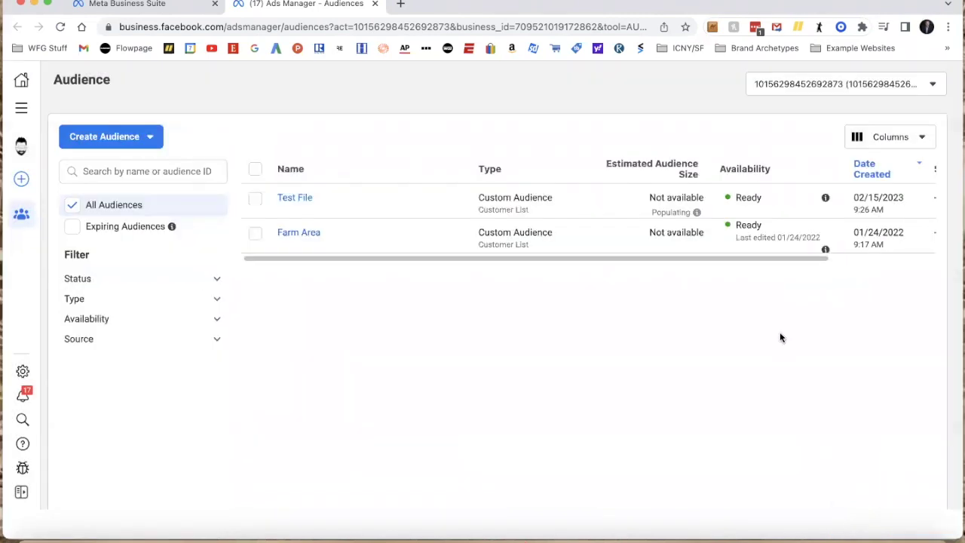
{"action": "mouse_move", "coordinate": [638, 218]}
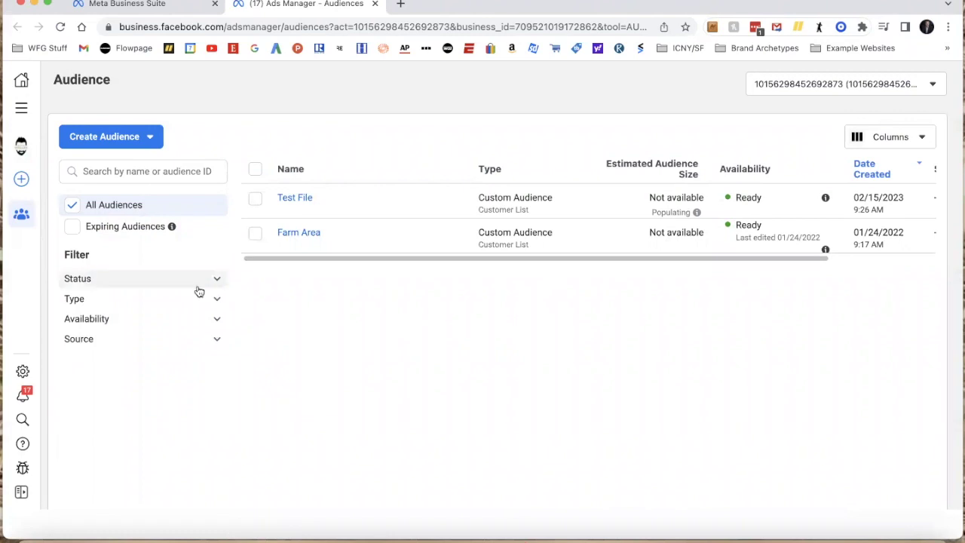
{"action": "left_click", "coordinate": [21, 149]}
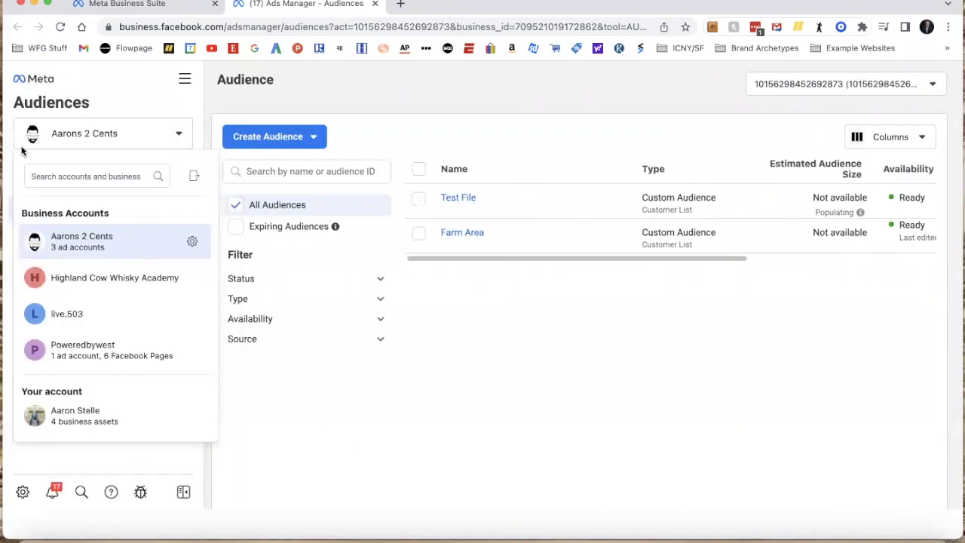
{"action": "left_click", "coordinate": [279, 375]}
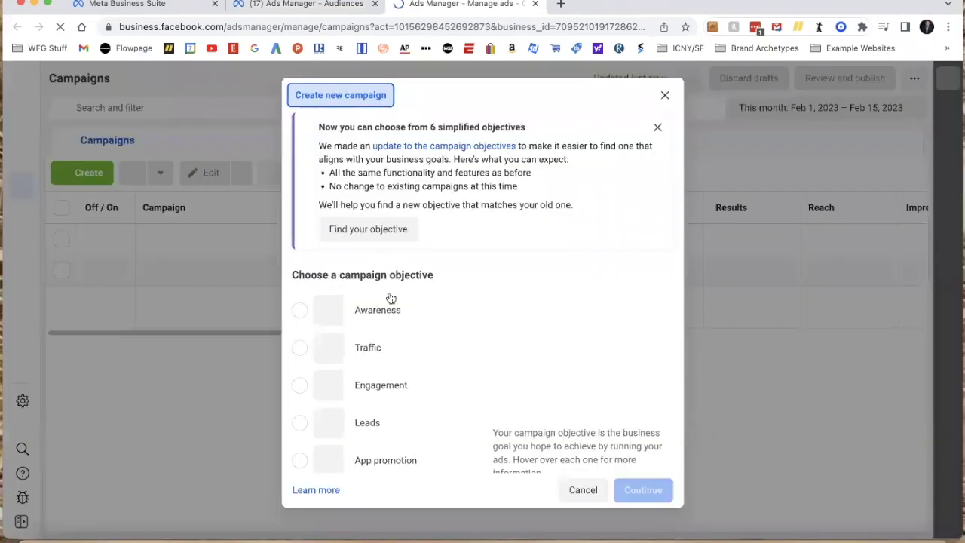
Examine the objectives offered for a new campaign and close the setup without creating one.
{"action": "scroll", "coordinate": [373, 318], "scroll_direction": "down", "scroll_amount": 1}
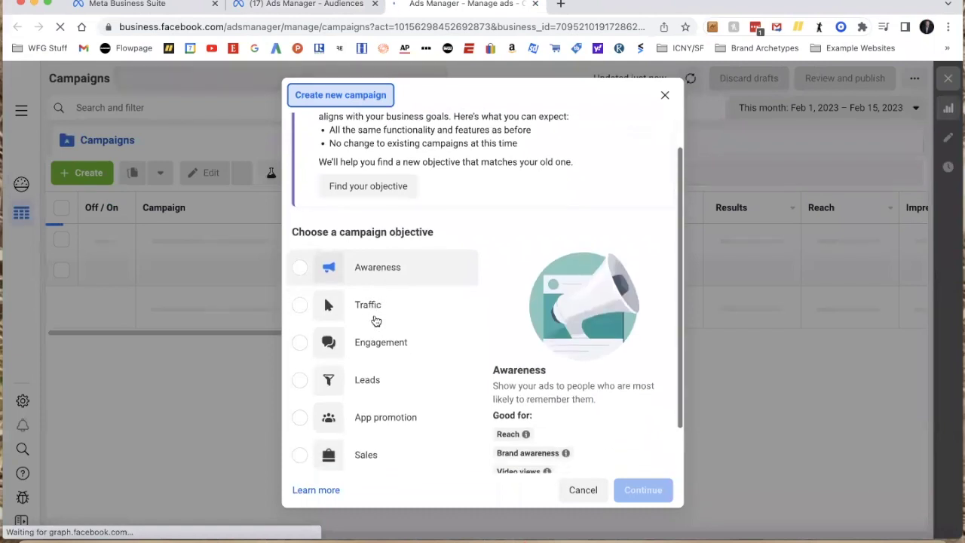
{"action": "scroll", "coordinate": [375, 317], "scroll_direction": "down", "scroll_amount": 1}
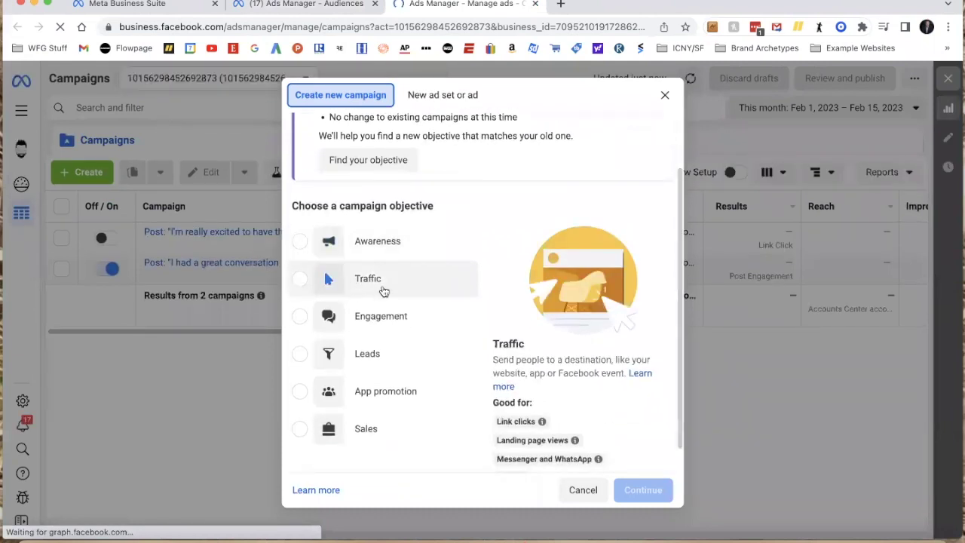
{"action": "scroll", "coordinate": [383, 292], "scroll_direction": "down", "scroll_amount": 1}
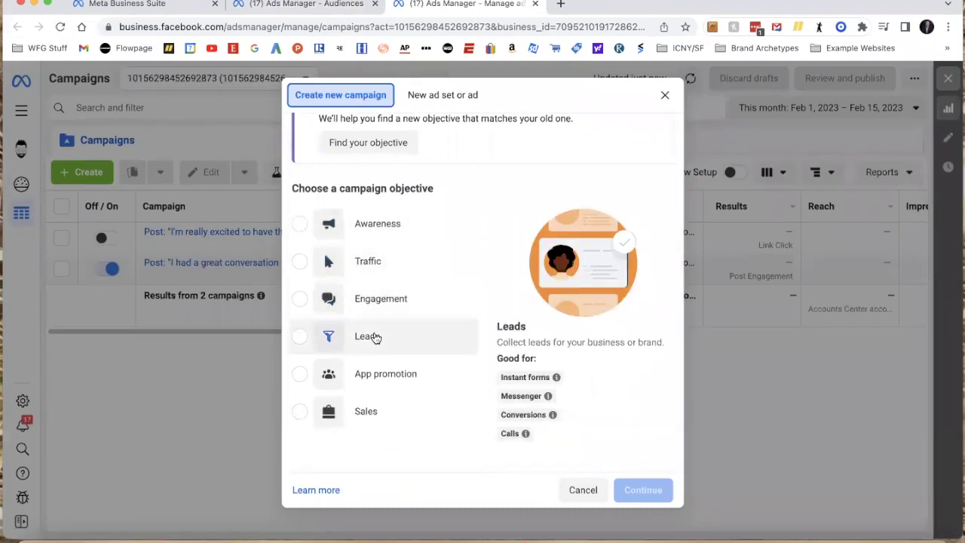
{"action": "scroll", "coordinate": [375, 338], "scroll_direction": "down", "scroll_amount": 1}
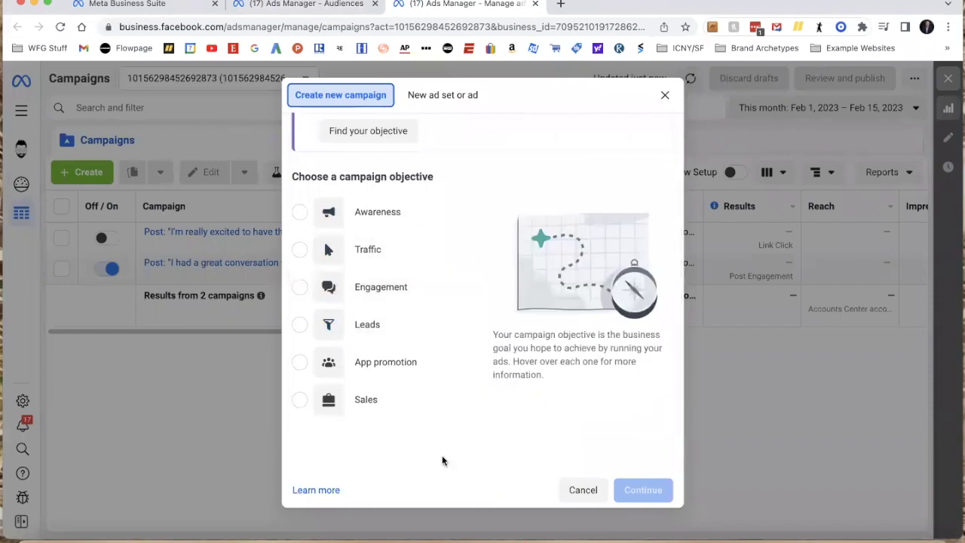
{"action": "left_click", "coordinate": [664, 95]}
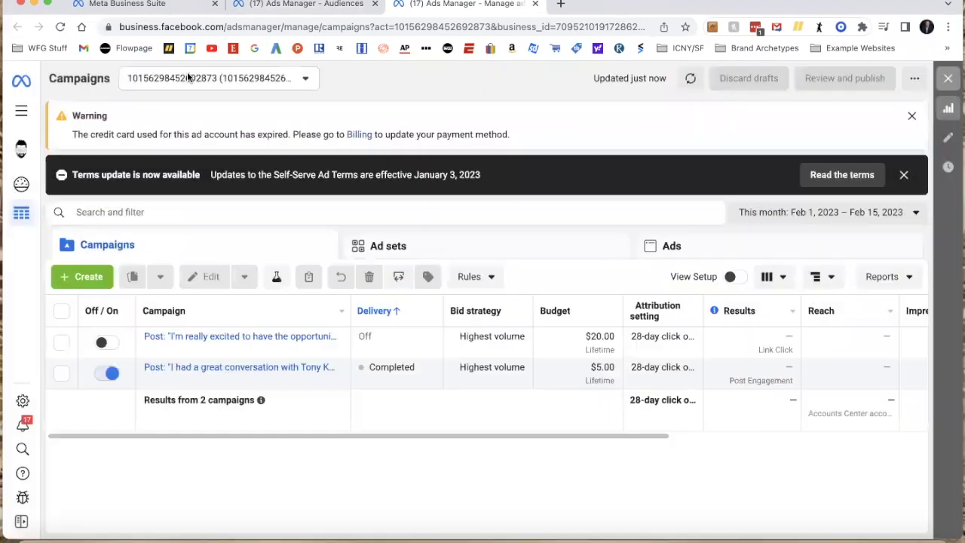
Return to the Meta Business Suite home page for How to be Steller and open its Ads section.
{"action": "left_click", "coordinate": [117, 6]}
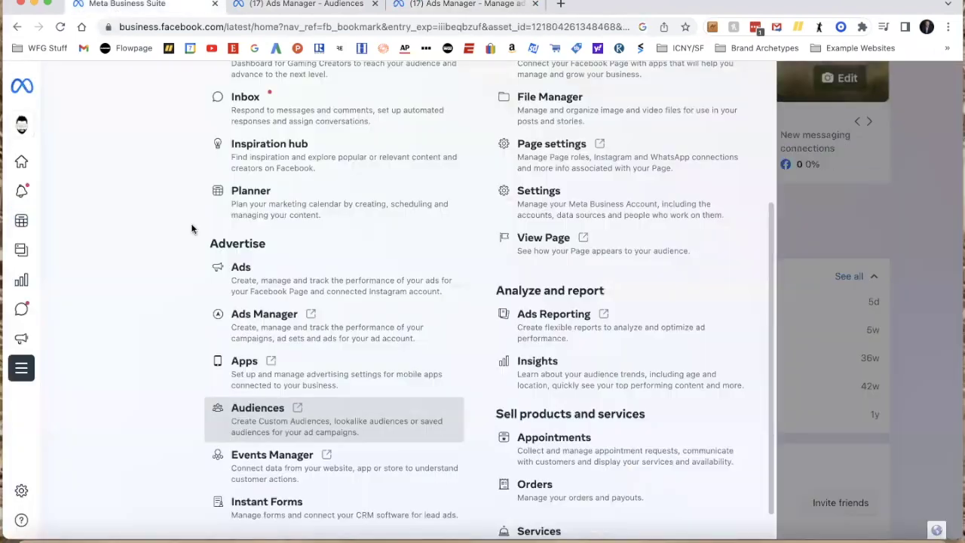
{"action": "left_click", "coordinate": [45, 160]}
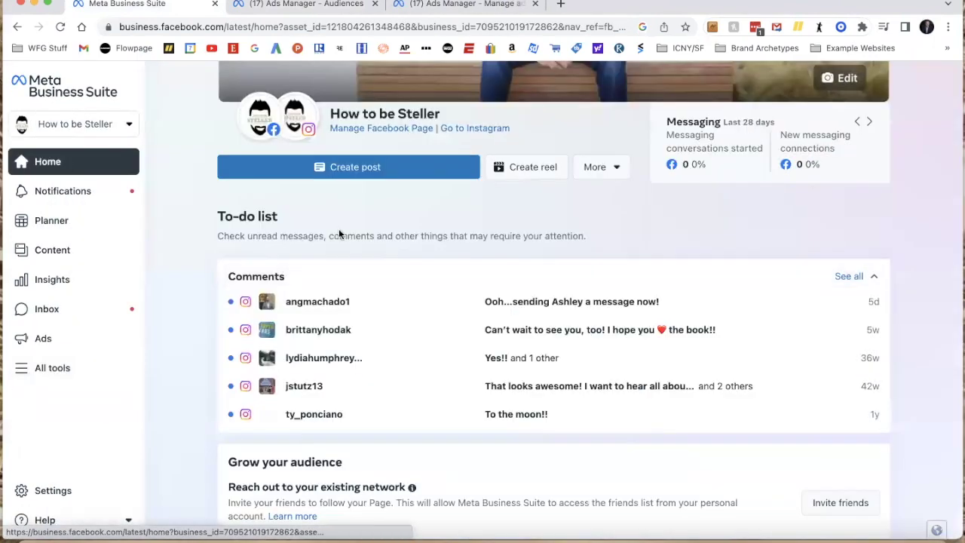
{"action": "scroll", "coordinate": [646, 243], "scroll_direction": "up", "scroll_amount": 3}
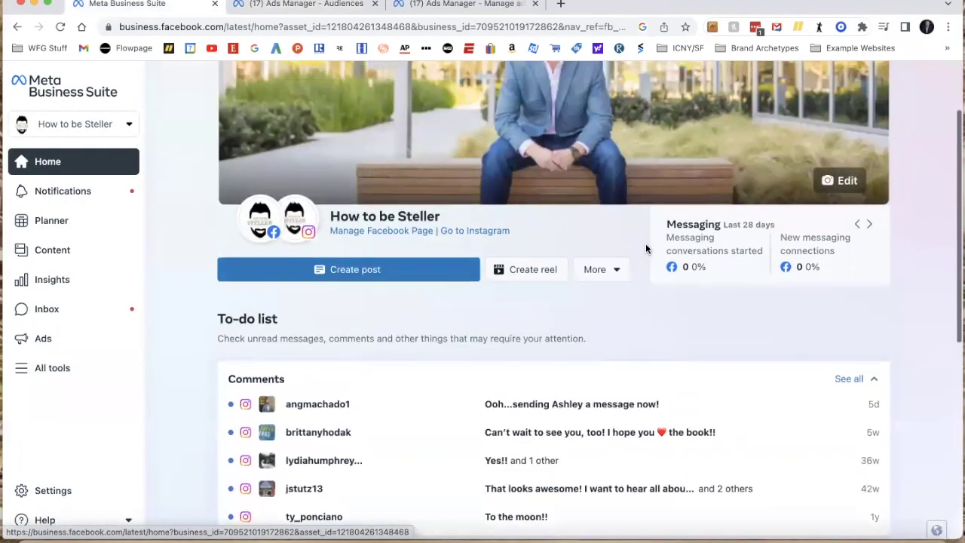
{"action": "scroll", "coordinate": [646, 243], "scroll_direction": "up", "scroll_amount": 3}
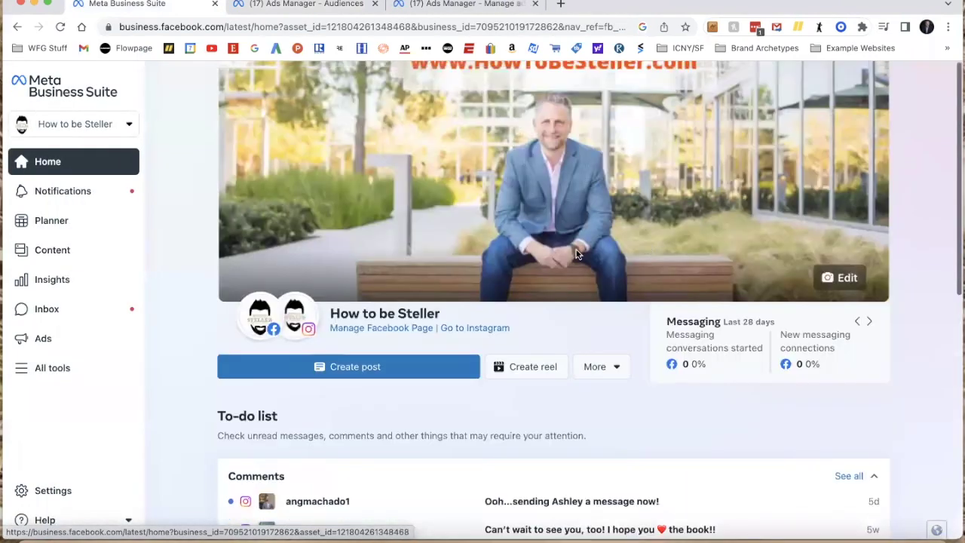
{"action": "left_click", "coordinate": [44, 339]}
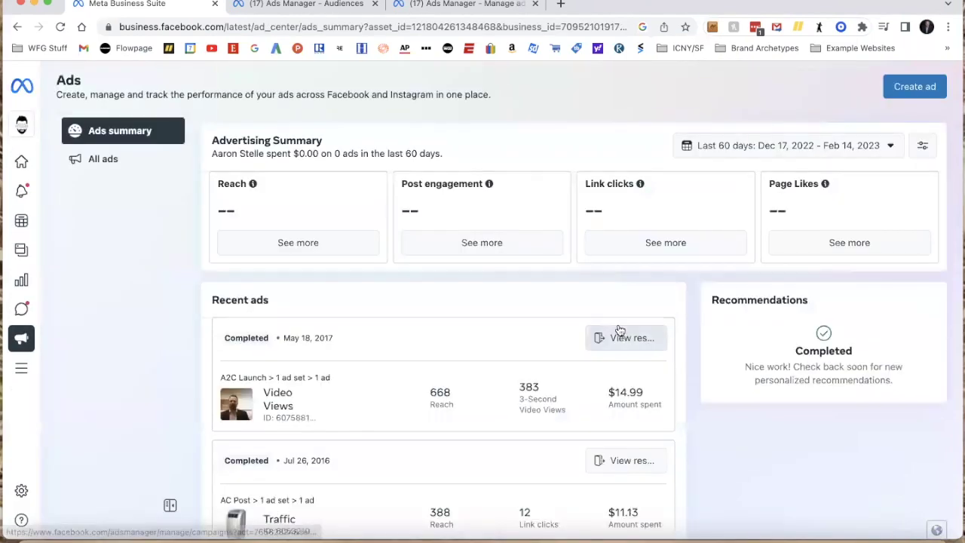
Start a new ad that boosts the existing Facebook post published on Jan 23.
{"action": "left_click", "coordinate": [911, 89]}
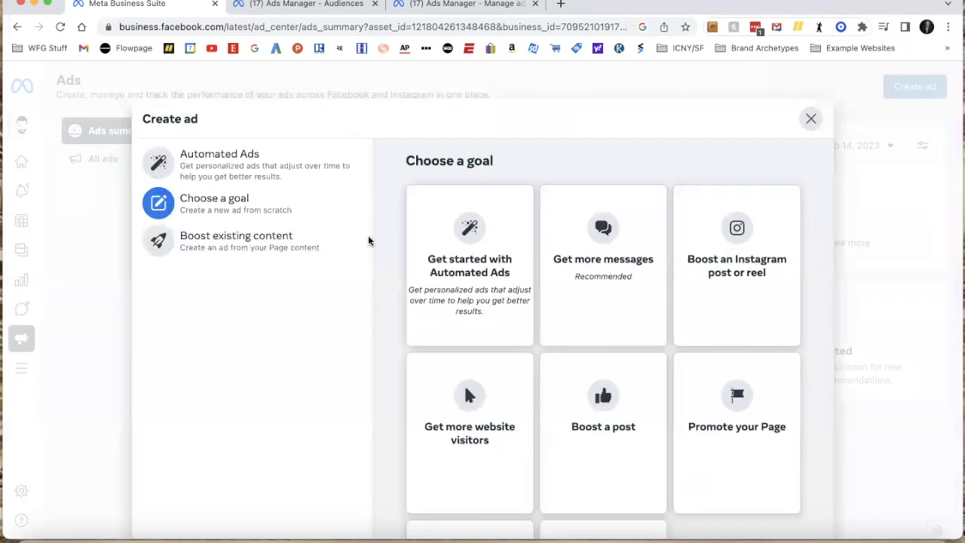
{"action": "scroll", "coordinate": [532, 280], "scroll_direction": "down", "scroll_amount": 2}
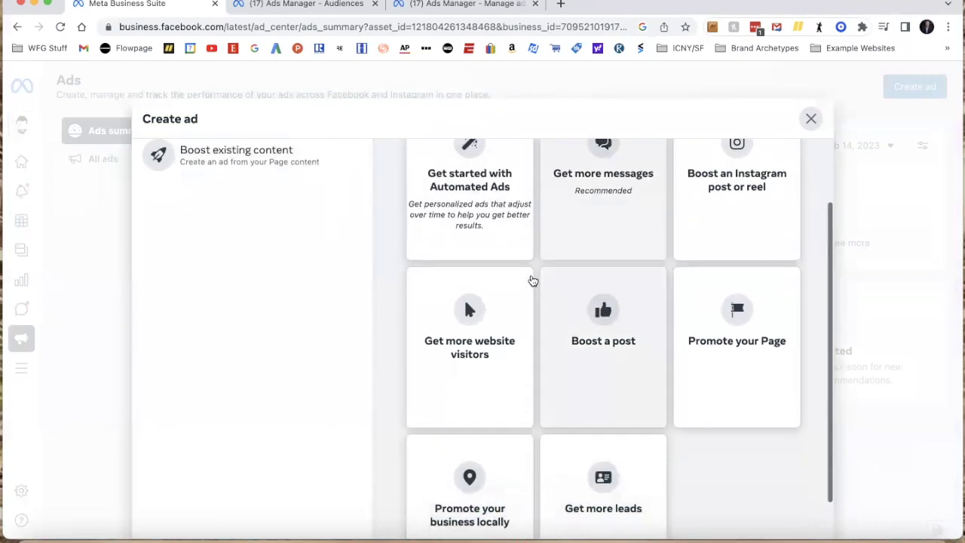
{"action": "left_click", "coordinate": [599, 291]}
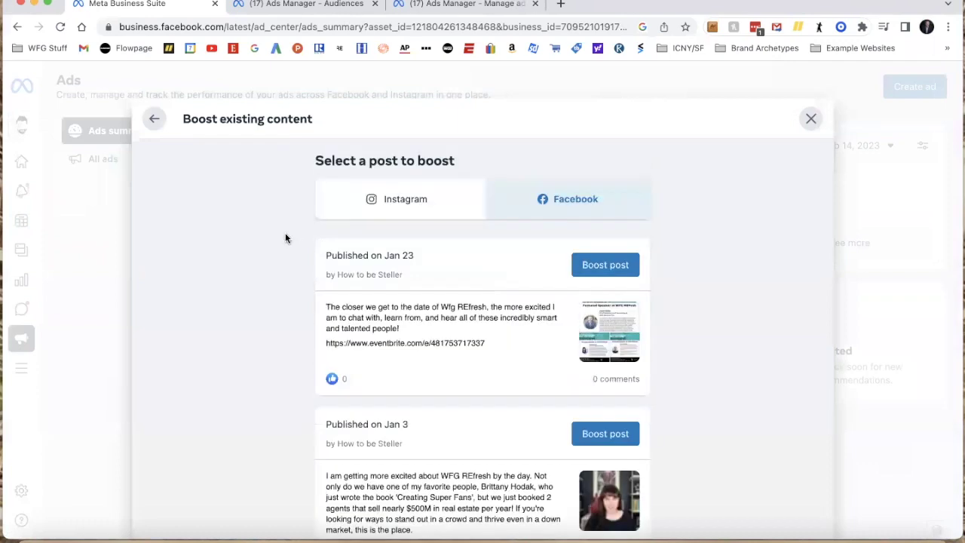
{"action": "scroll", "coordinate": [285, 239], "scroll_direction": "down", "scroll_amount": 1}
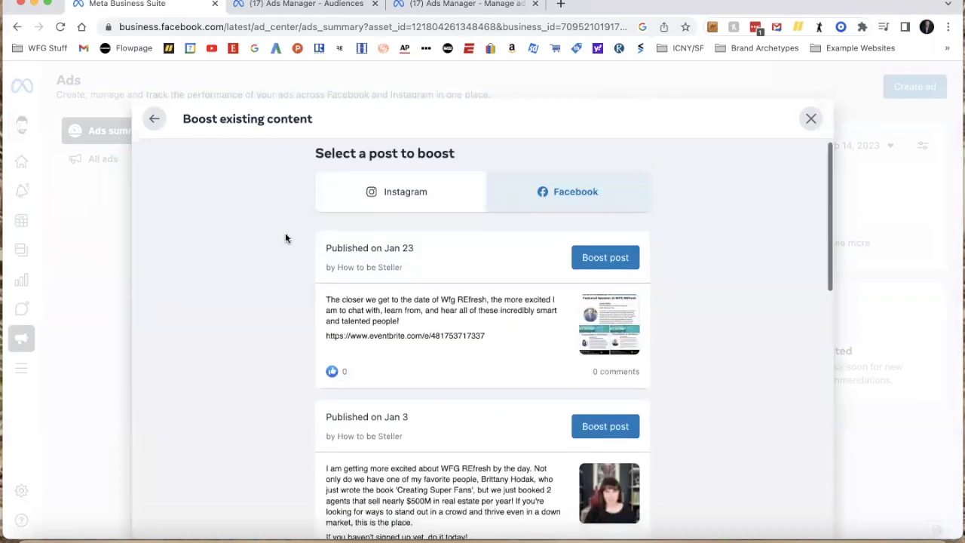
{"action": "left_click", "coordinate": [603, 260]}
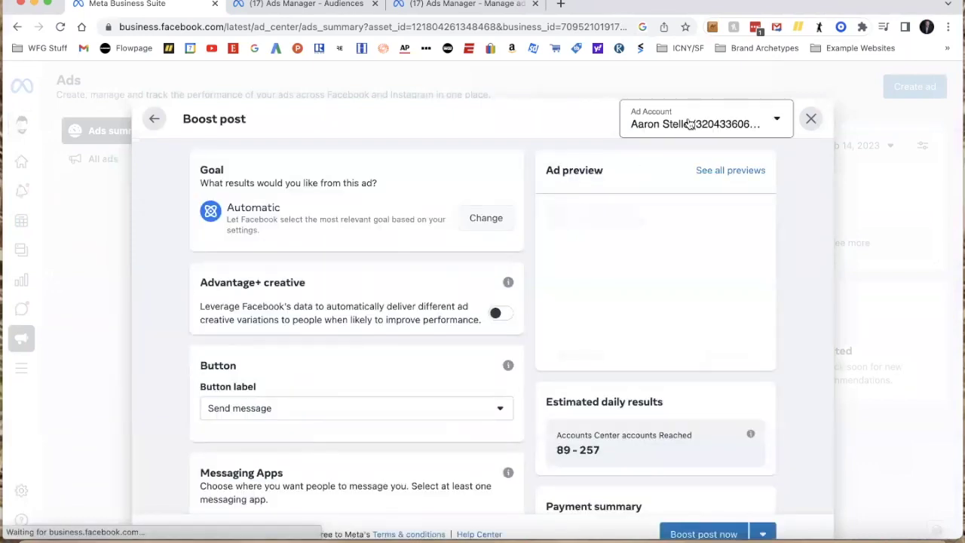
Switch the boosted post to the ad account holding the uploaded lists and target its Farm Area custom audience.
{"action": "left_click", "coordinate": [729, 128]}
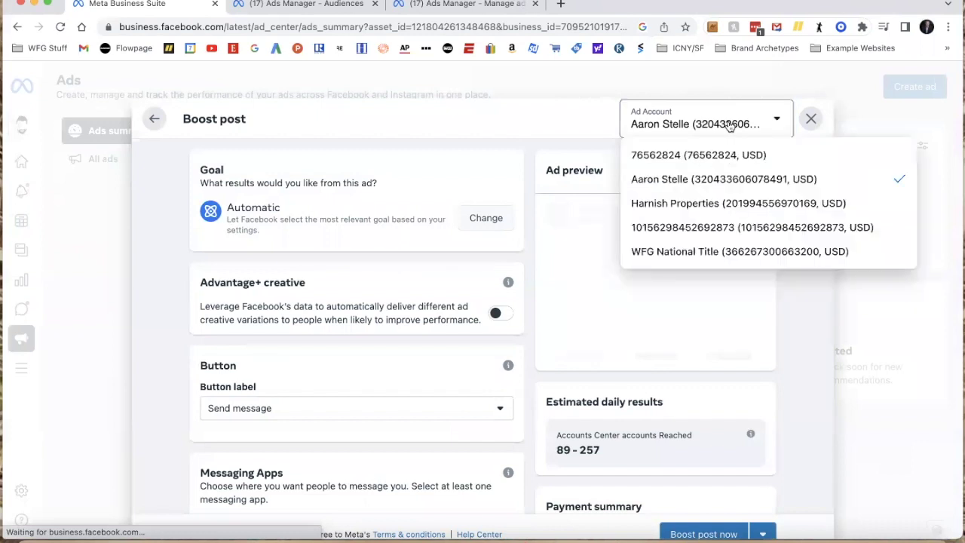
{"action": "left_click", "coordinate": [709, 228]}
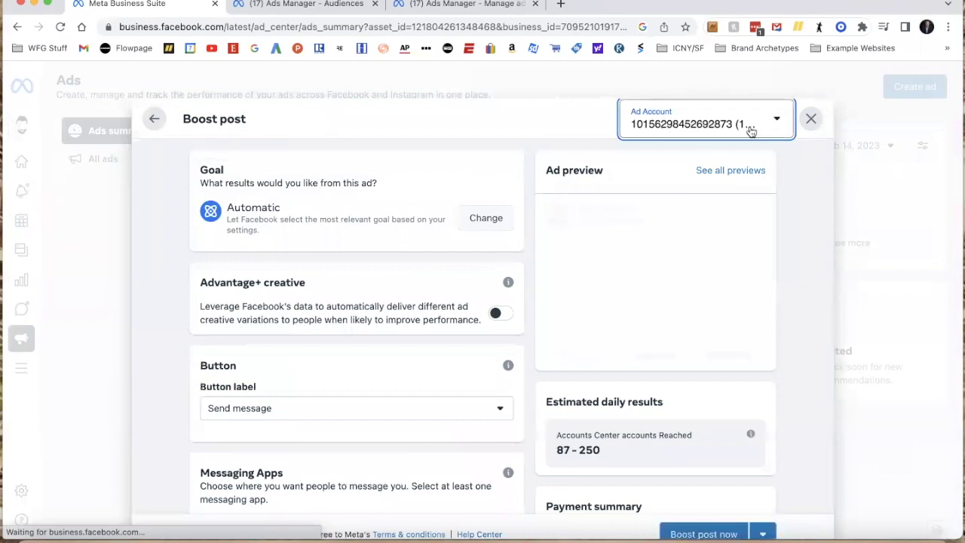
{"action": "scroll", "coordinate": [471, 214], "scroll_direction": "down", "scroll_amount": 2}
{"action": "scroll", "coordinate": [471, 214], "scroll_direction": "down", "scroll_amount": 10}
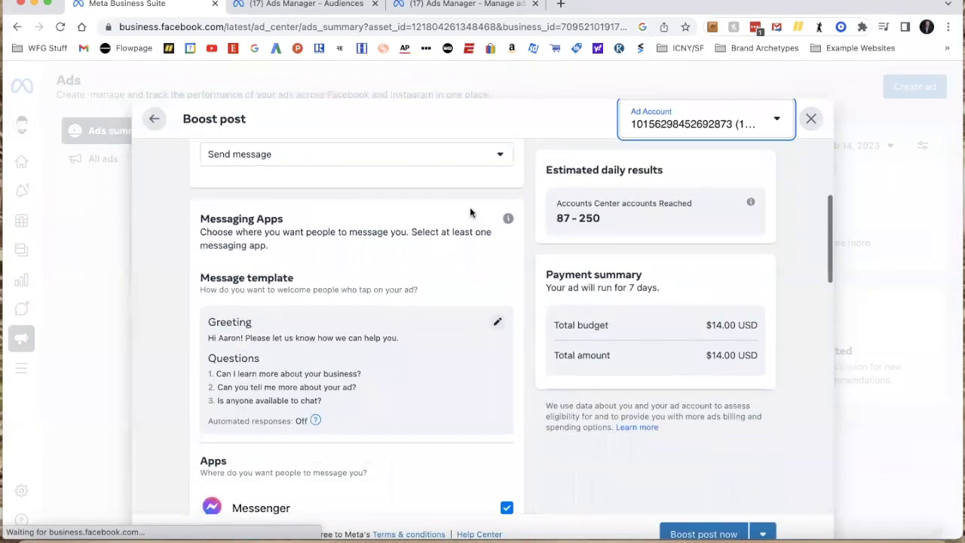
{"action": "scroll", "coordinate": [471, 213], "scroll_direction": "down", "scroll_amount": 10}
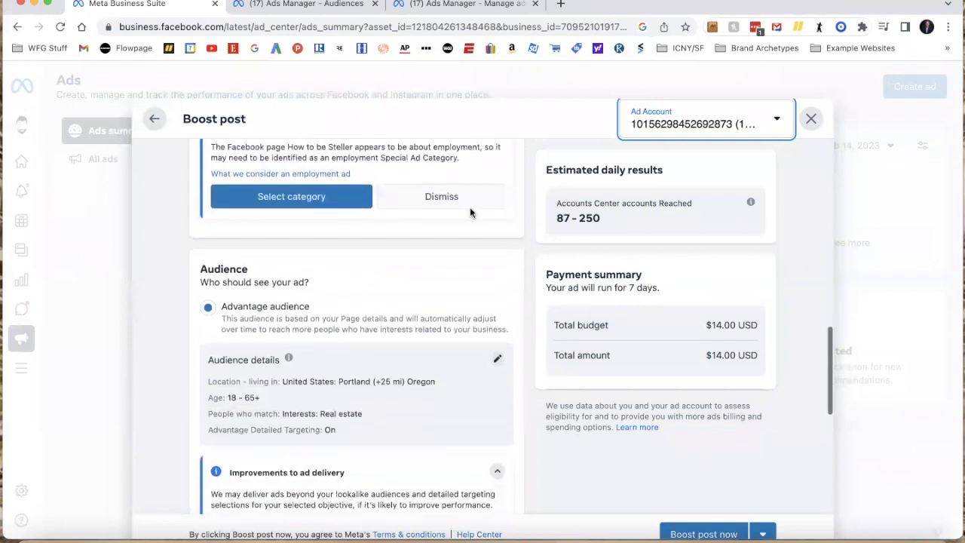
{"action": "scroll", "coordinate": [470, 206], "scroll_direction": "down", "scroll_amount": 3}
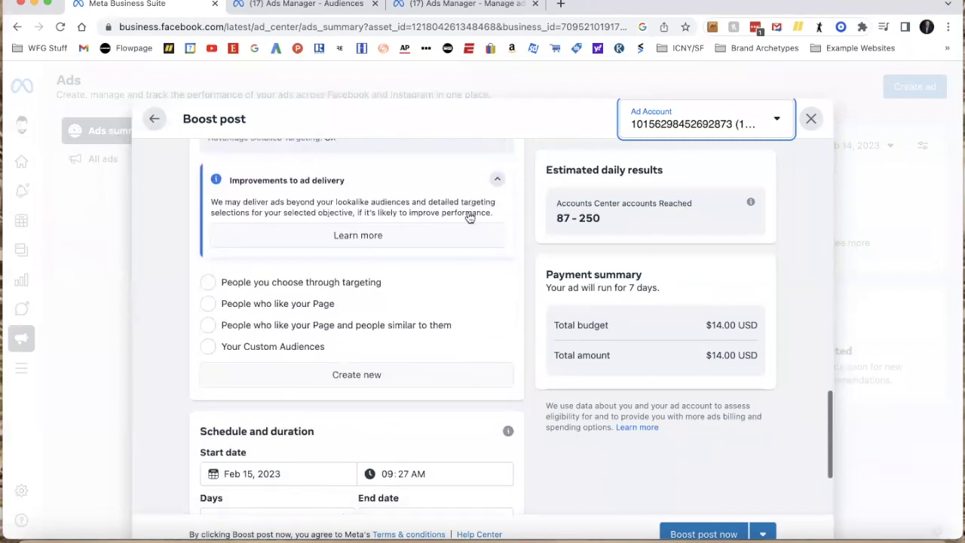
{"action": "left_click", "coordinate": [221, 348]}
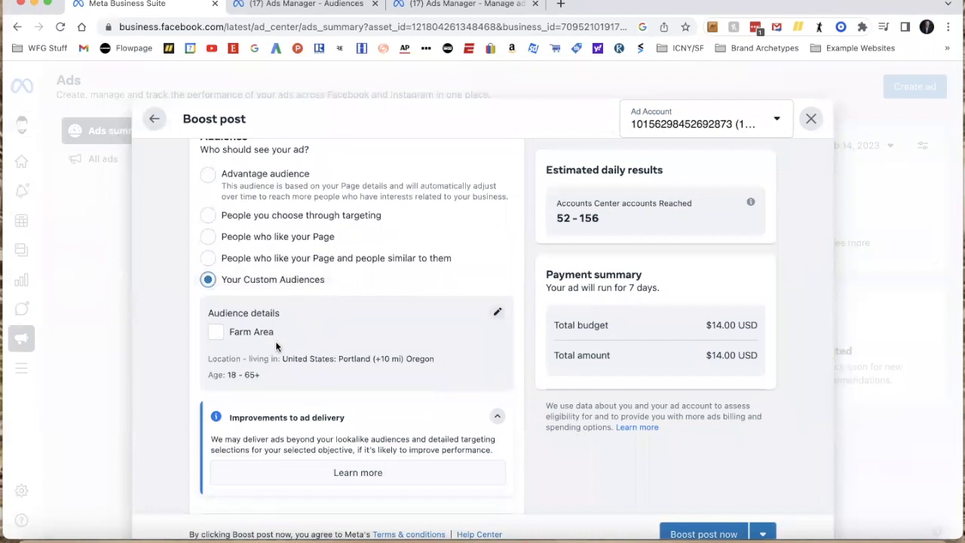
{"action": "left_click", "coordinate": [220, 334]}
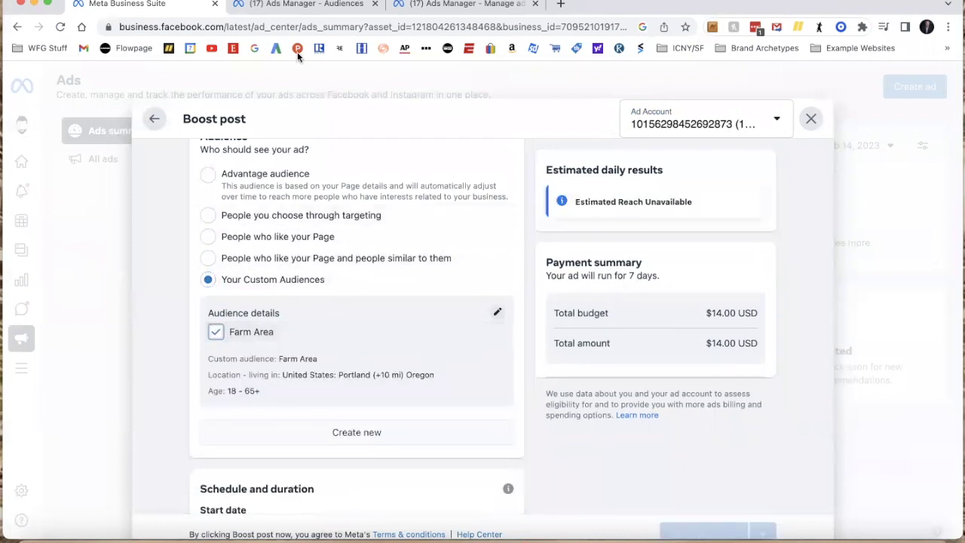
Check the ad account's list of custom audiences against the boost's audience options, and discard the post boost.
{"action": "left_click", "coordinate": [291, 5]}
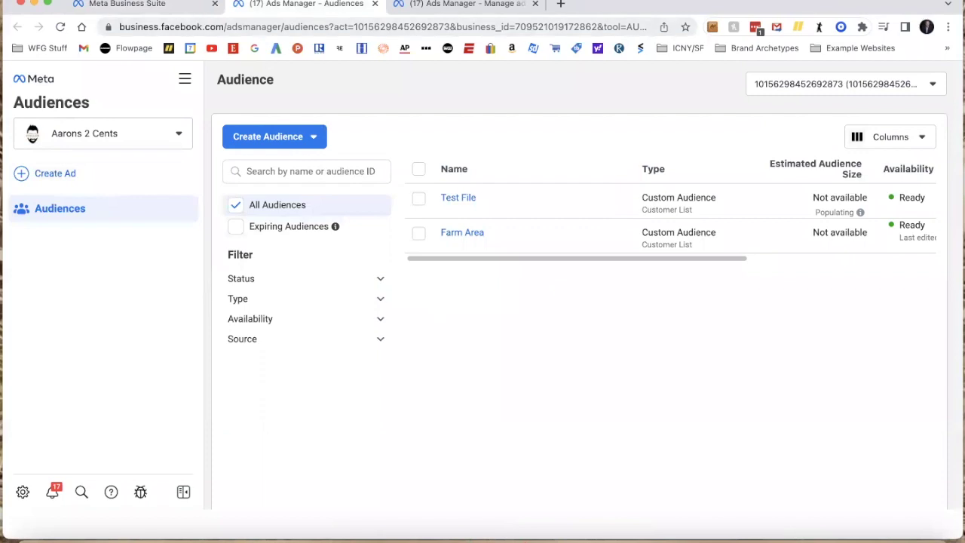
{"action": "left_click", "coordinate": [160, 5]}
{"action": "scroll", "coordinate": [356, 315], "scroll_direction": "down", "scroll_amount": 2}
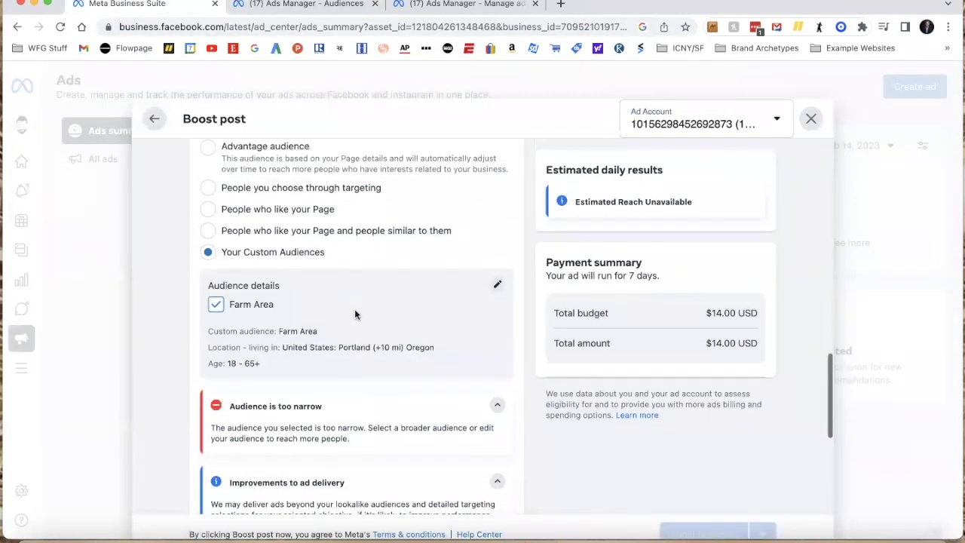
{"action": "scroll", "coordinate": [444, 370], "scroll_direction": "down", "scroll_amount": 3}
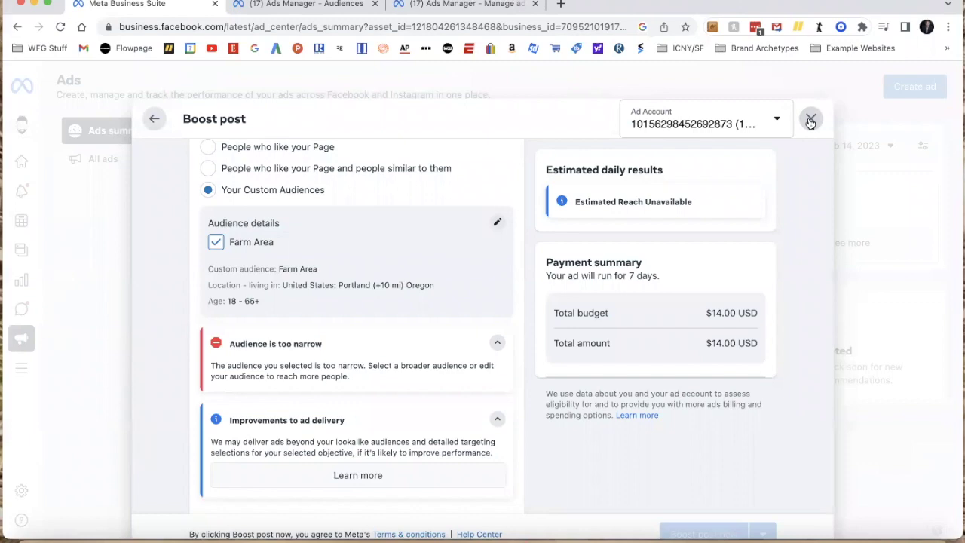
{"action": "left_click", "coordinate": [811, 121]}
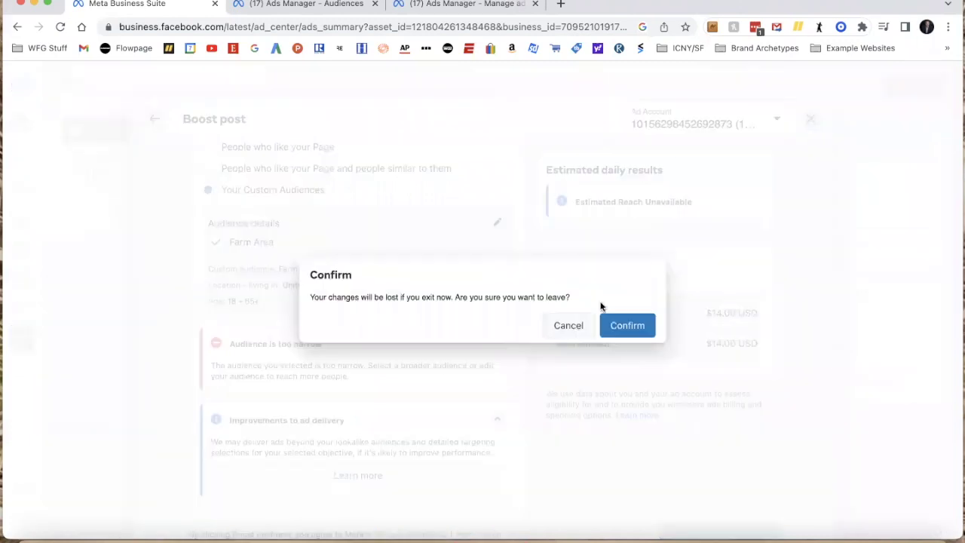
{"action": "left_click", "coordinate": [628, 326]}
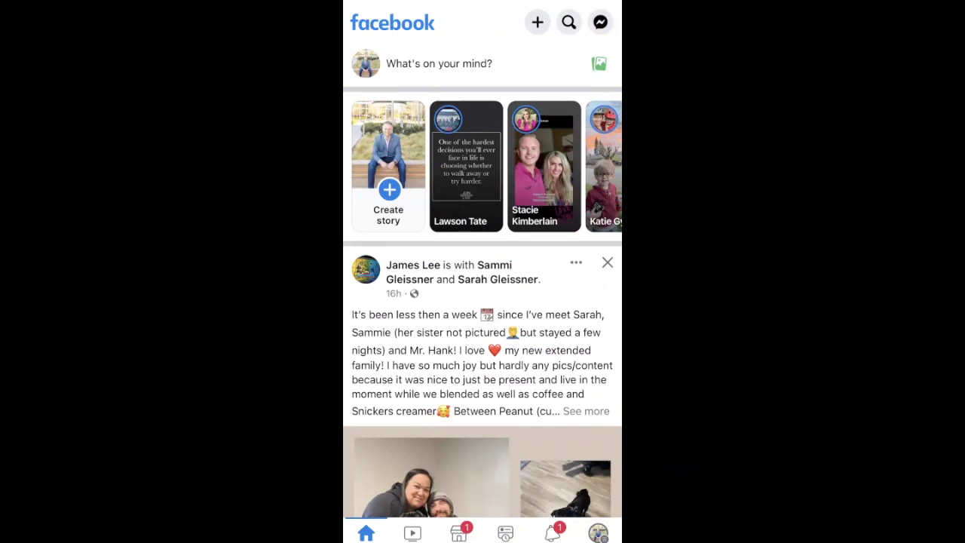
Switch to the Facebook mobile app and turn on automatic uploading of new and updated contacts in its settings.
{"action": "left_click", "coordinate": [598, 532]}
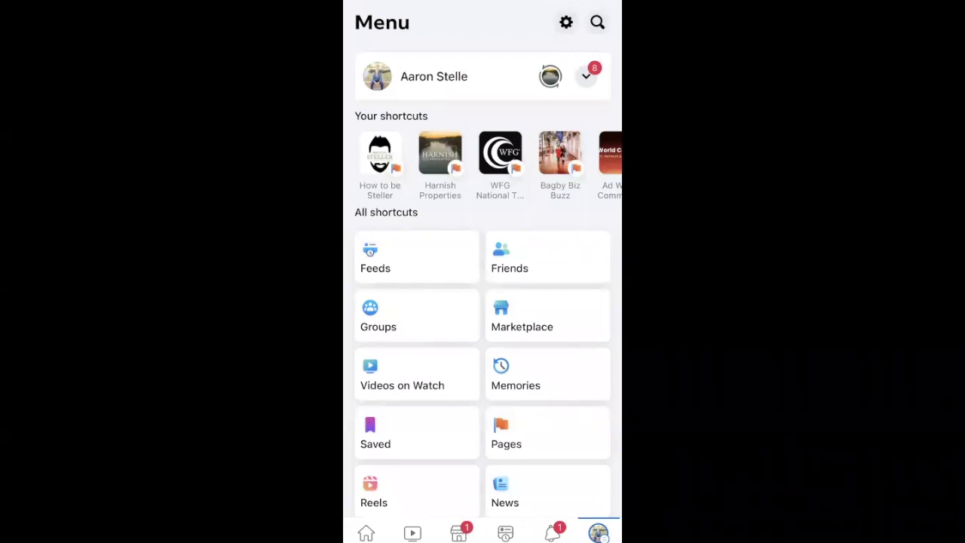
{"action": "left_click", "coordinate": [566, 21]}
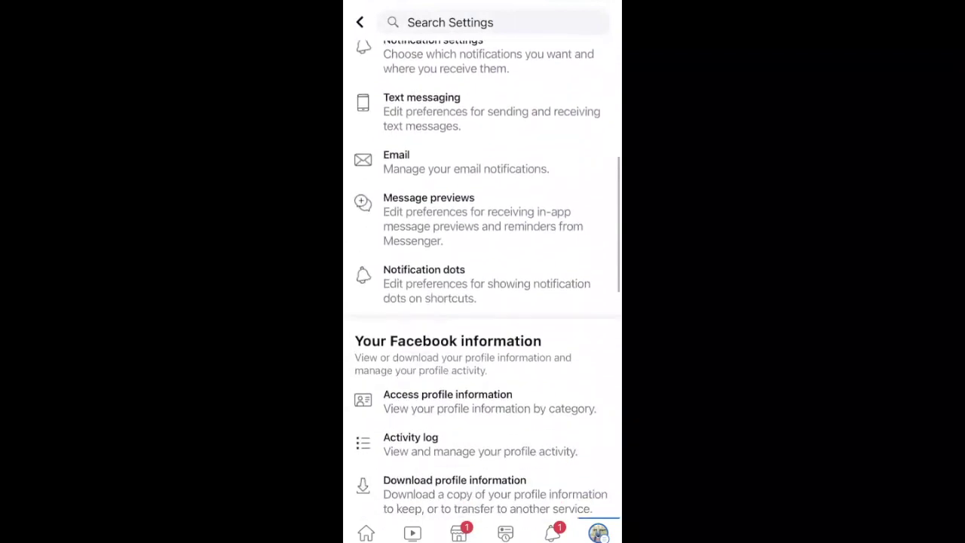
{"action": "scroll", "coordinate": [483, 279], "scroll_direction": "down", "scroll_amount": 3}
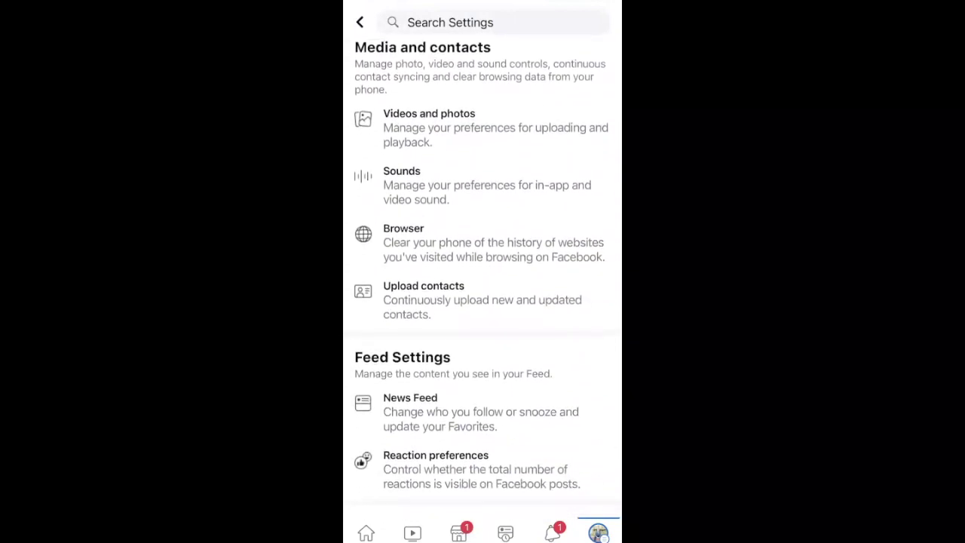
{"action": "left_click", "coordinate": [422, 300]}
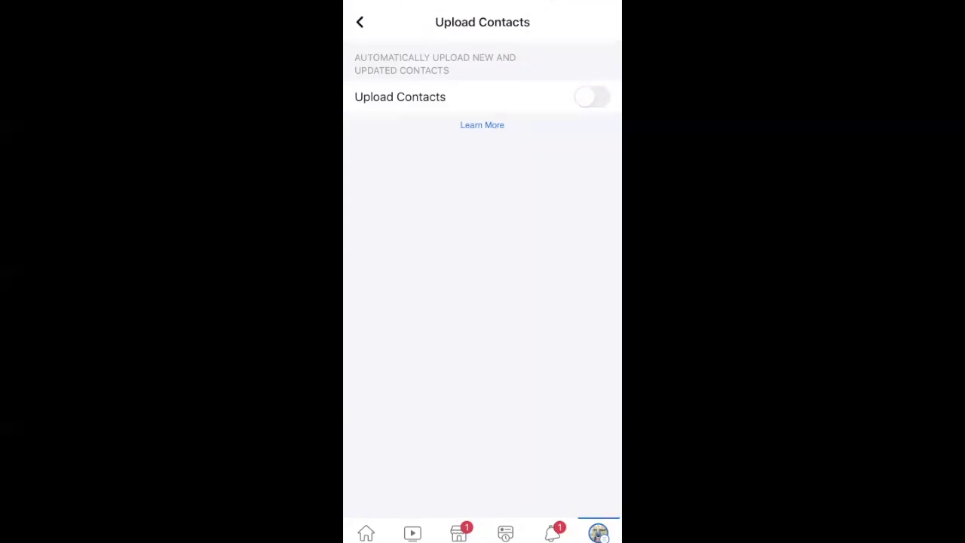
{"action": "left_click", "coordinate": [592, 96]}
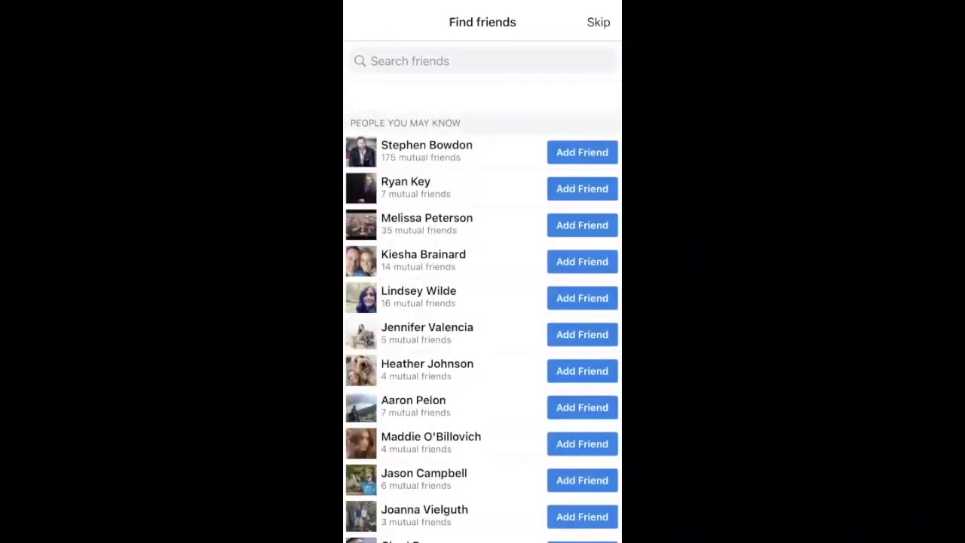
Browse the people suggested as possible acquaintances in the Find friends list.
{"action": "scroll", "coordinate": [483, 321], "scroll_direction": "down", "scroll_amount": 3}
{"action": "scroll", "coordinate": [483, 300], "scroll_direction": "down", "scroll_amount": 15}
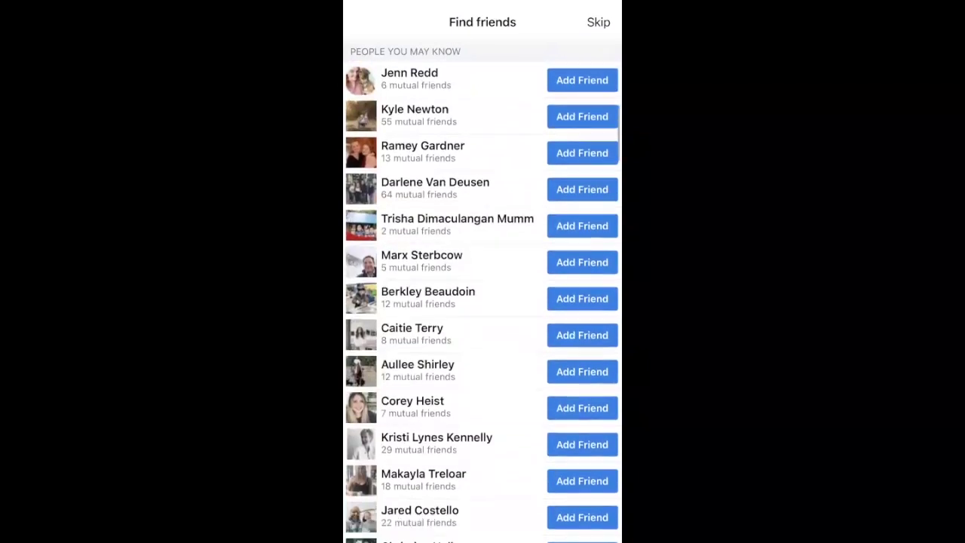
{"action": "scroll", "coordinate": [483, 302], "scroll_direction": "down", "scroll_amount": 15}
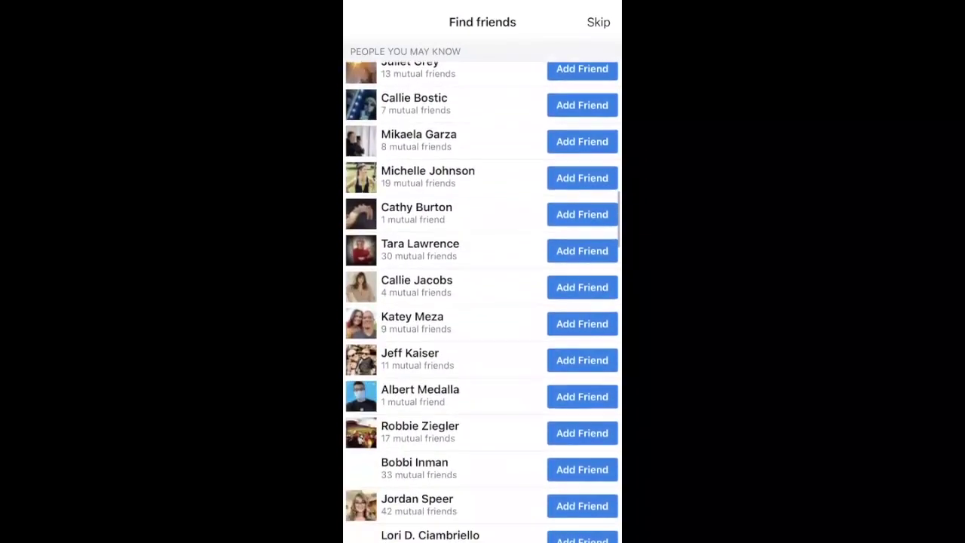
{"action": "scroll", "coordinate": [483, 302], "scroll_direction": "down", "scroll_amount": 8}
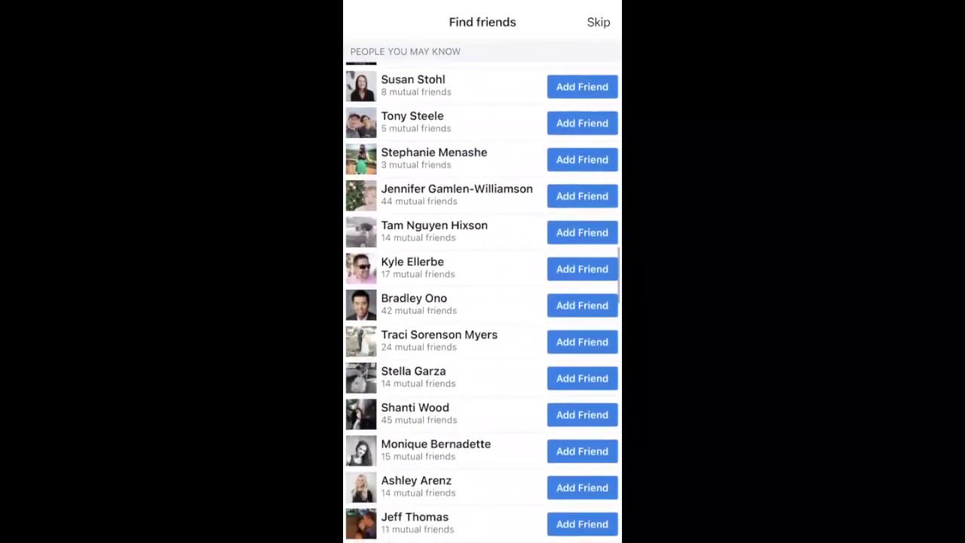
{"action": "scroll", "coordinate": [483, 301], "scroll_direction": "down", "scroll_amount": 7}
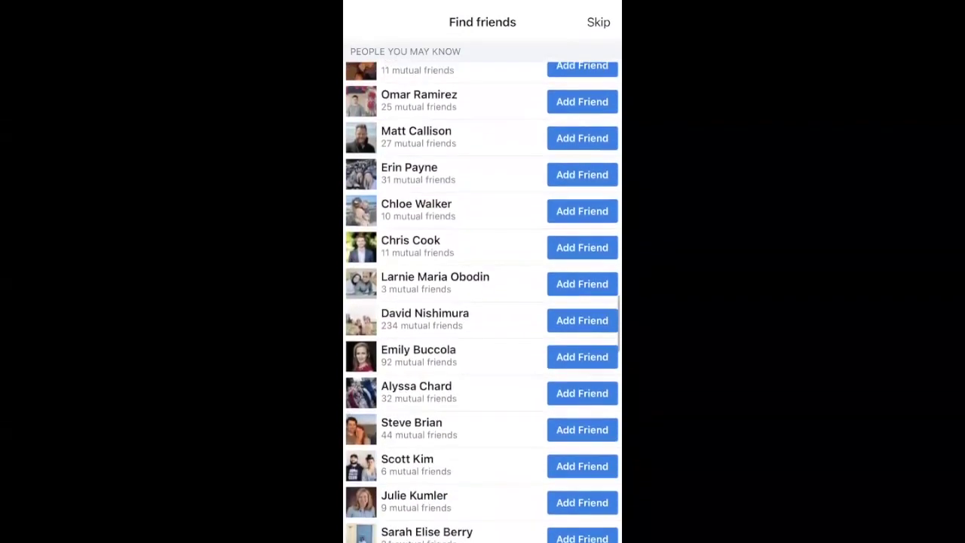